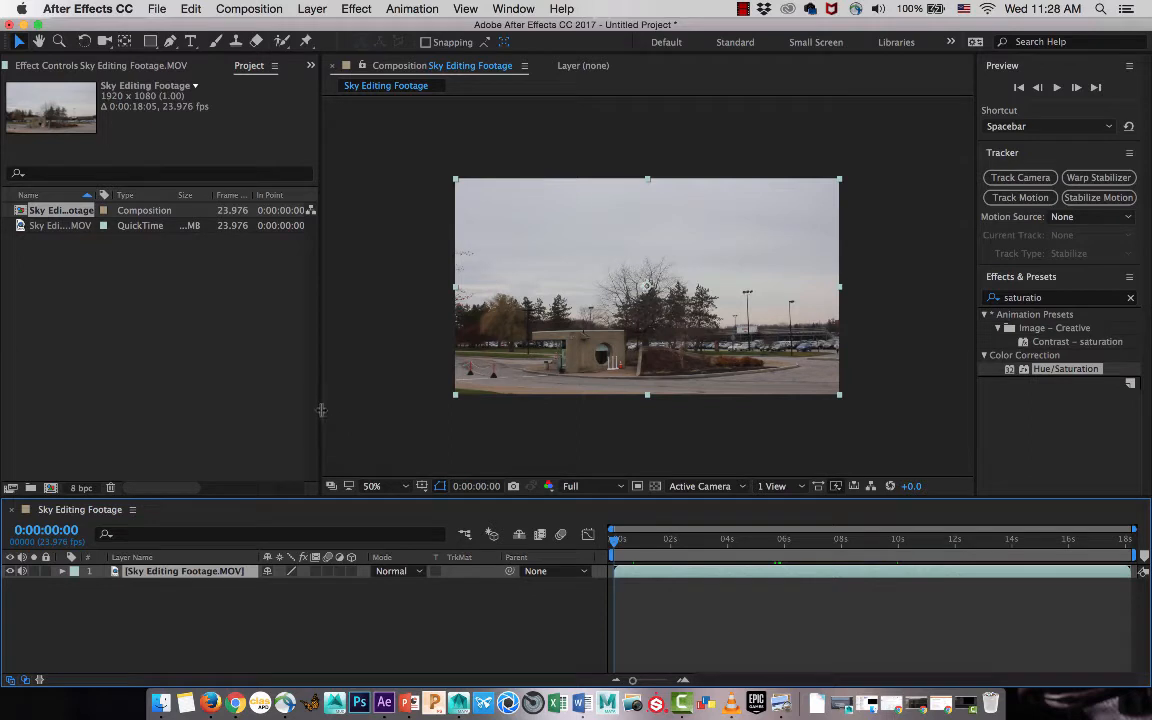
- Widen the composition viewer, fit the preview up to 200%, and move the playhead to 0:00:01:00
left_click(365, 410)
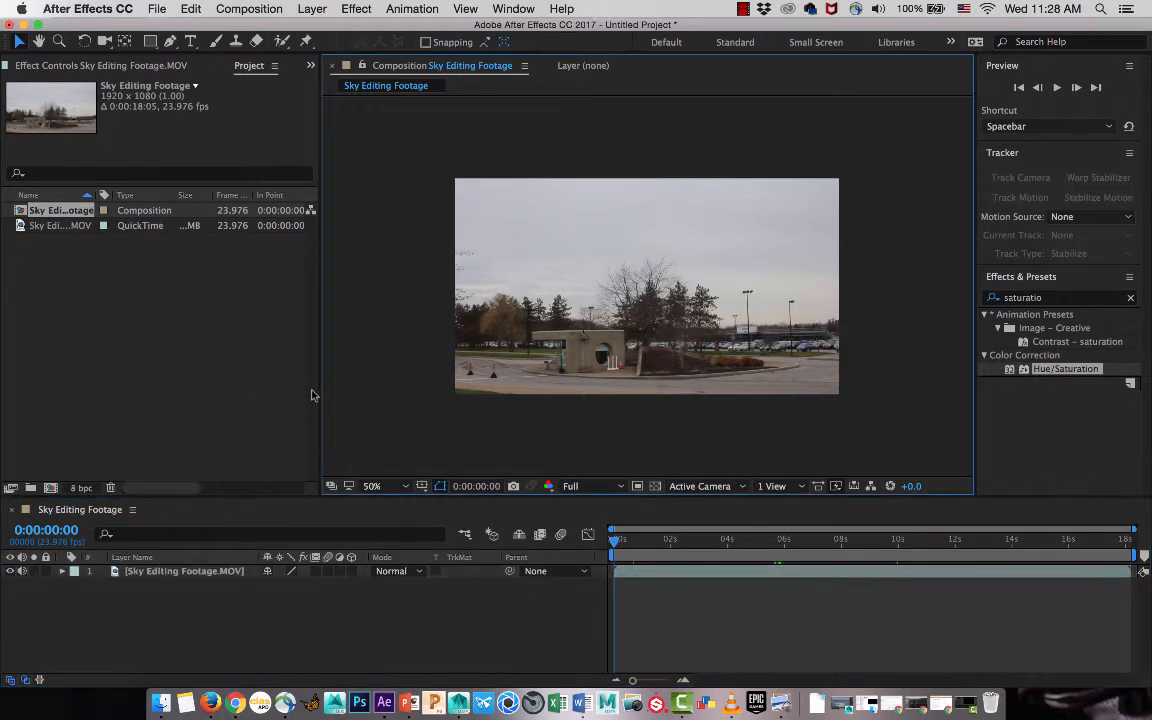
left_click_drag(319, 374, 238, 380)
left_click(289, 486)
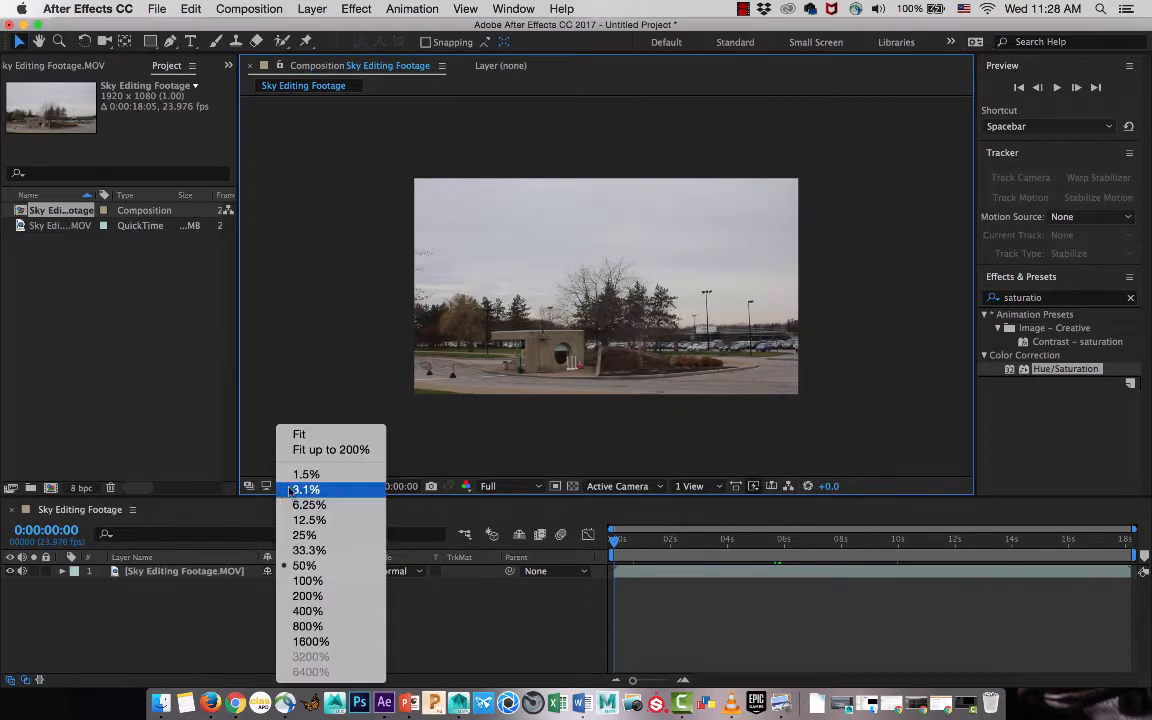
left_click(376, 450)
left_click_drag(615, 540, 643, 540)
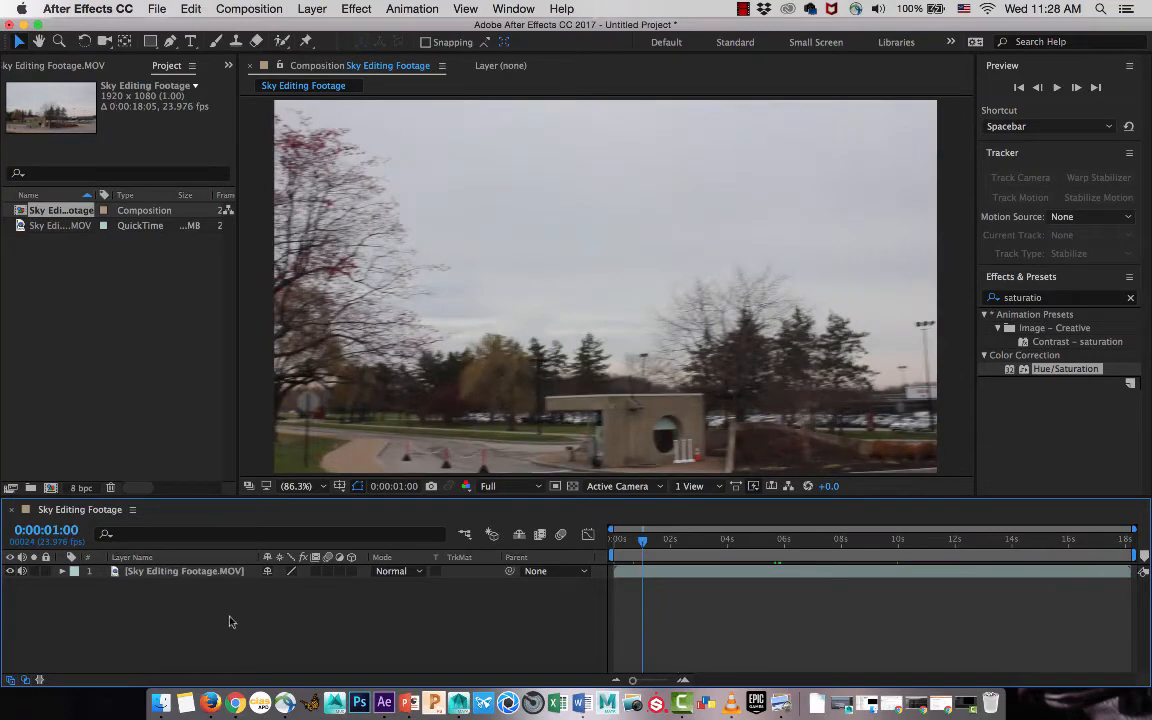
- Rename the Sky Editing Footage.MOV layer as Original
left_click(186, 578)
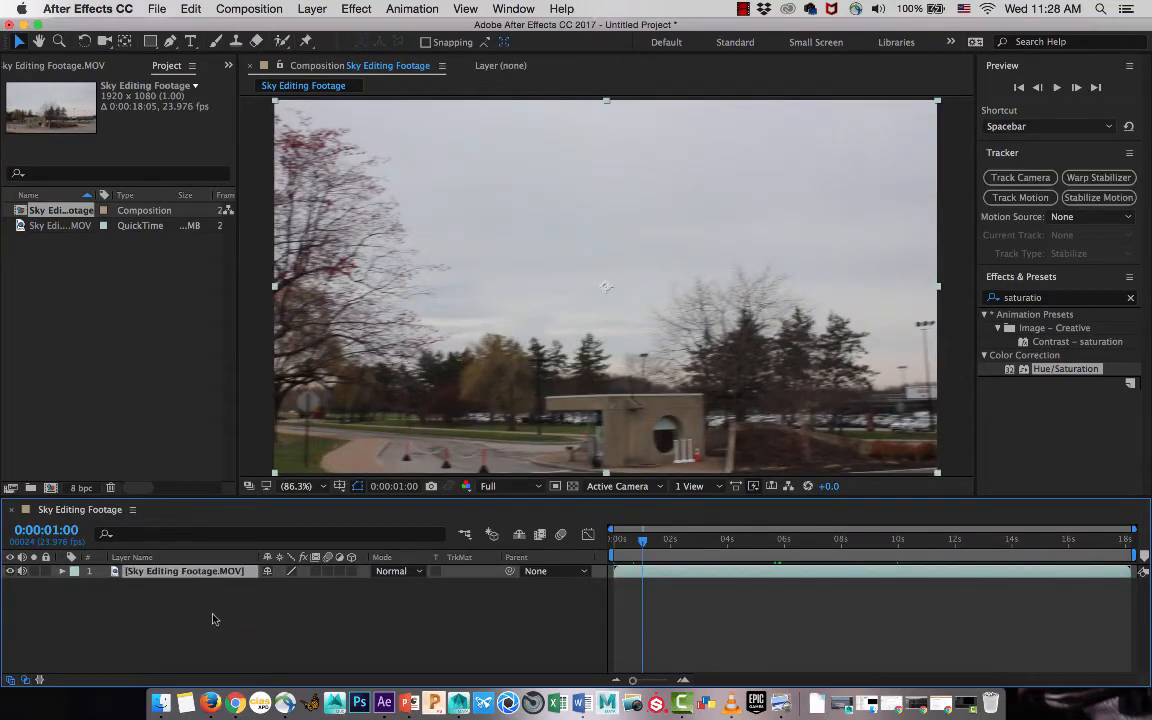
key("Return")
type("Ori")
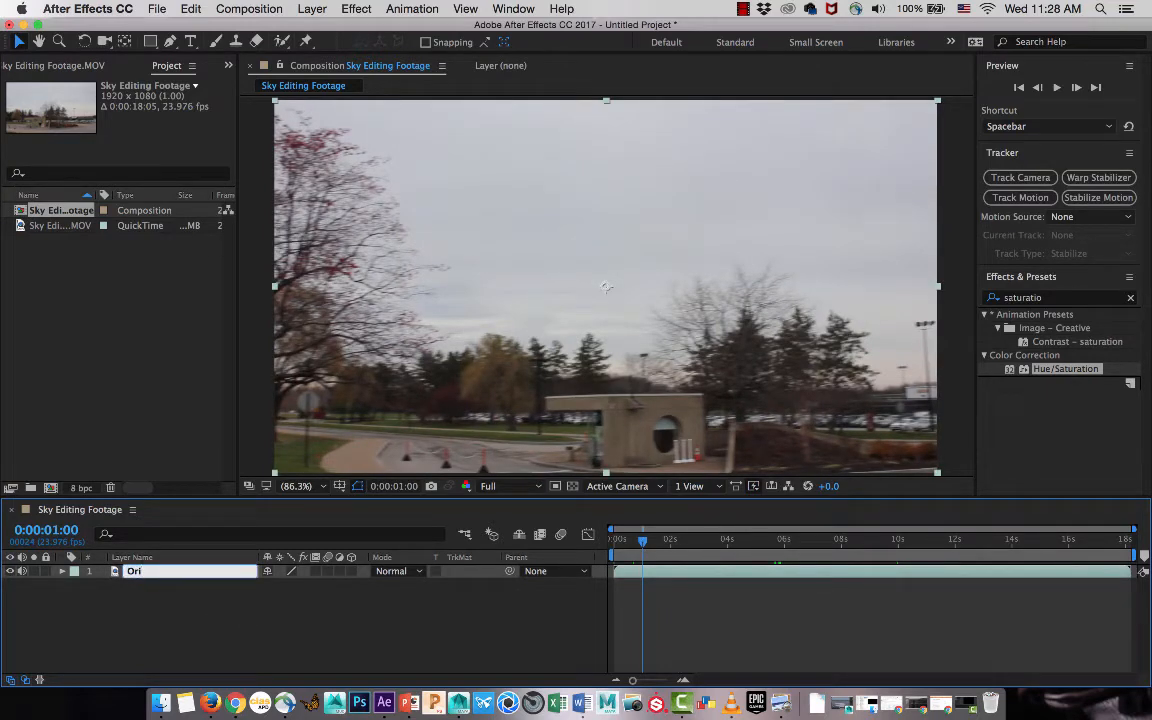
type("ginal")
key("Return")
- Duplicate the Original layer and rename the copy as Saturation
key("ctrl+d")
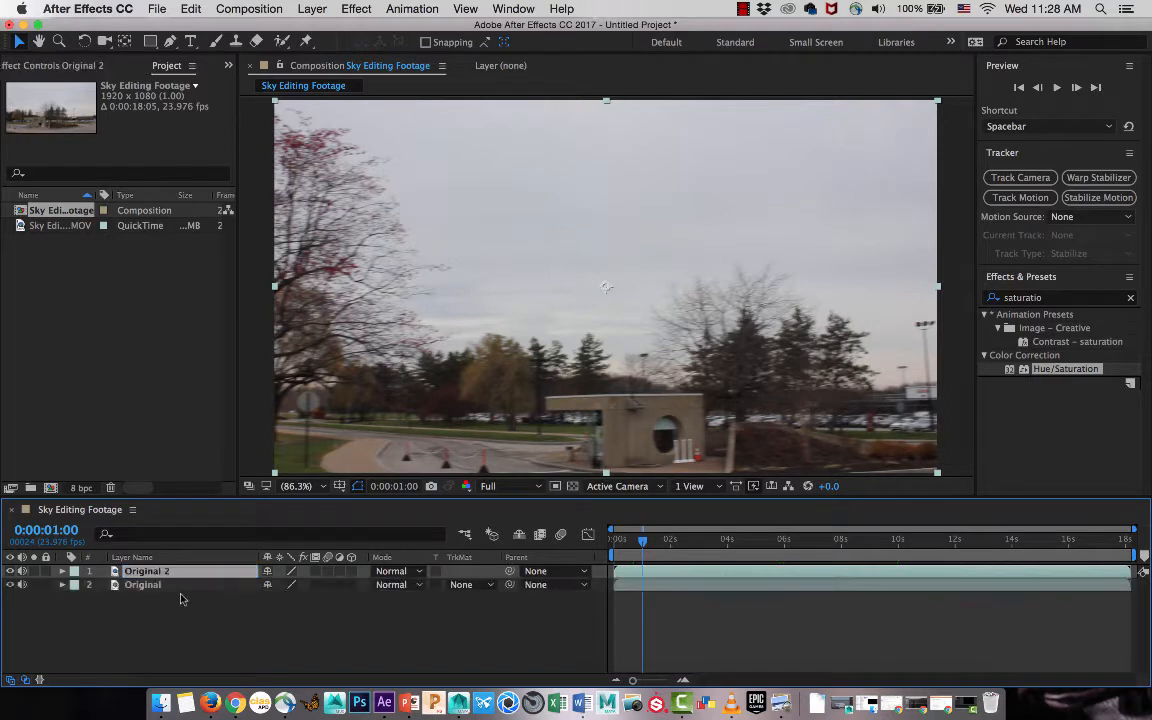
key("Return")
type("Sat")
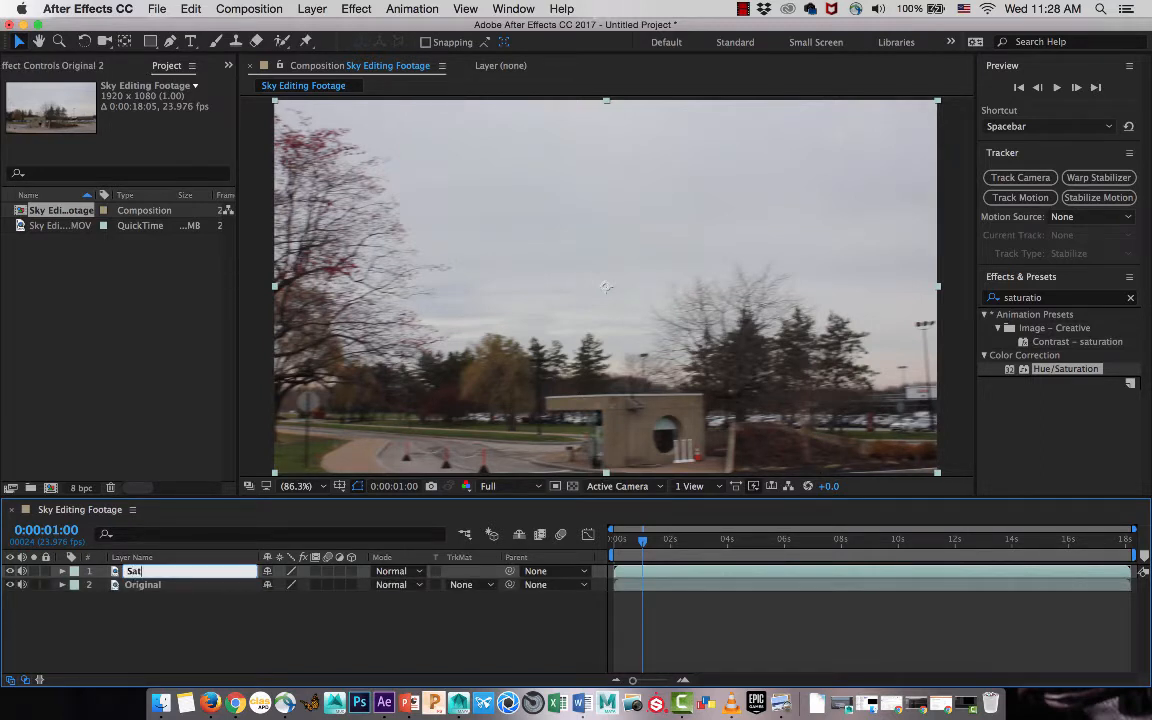
type("uration")
key("Return")
- Duplicate the Saturation layer and rename the copy as Mask
key("ctrl+d")
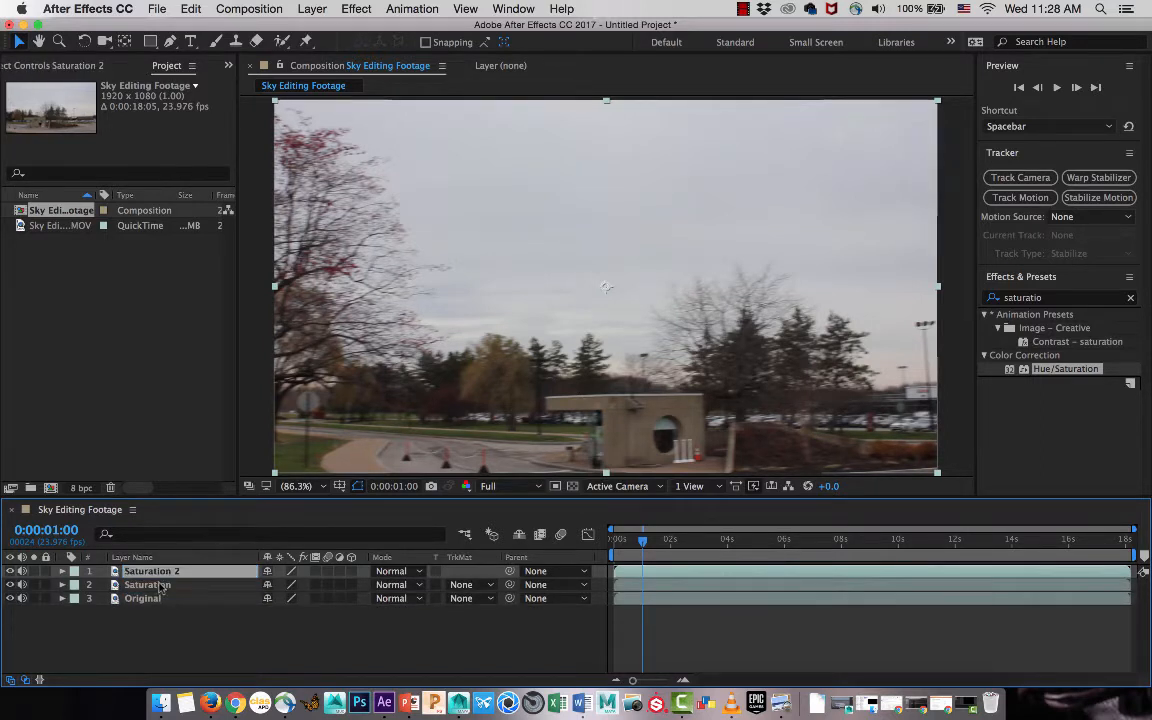
key("Return")
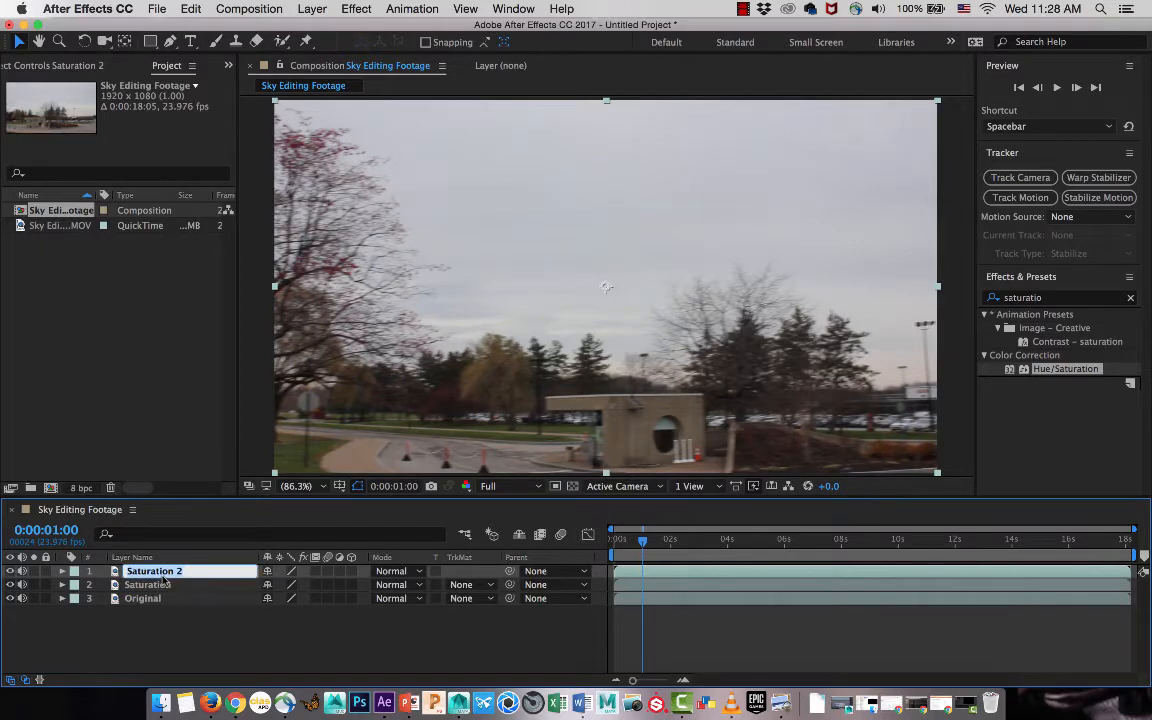
type("Mask")
key("Return")
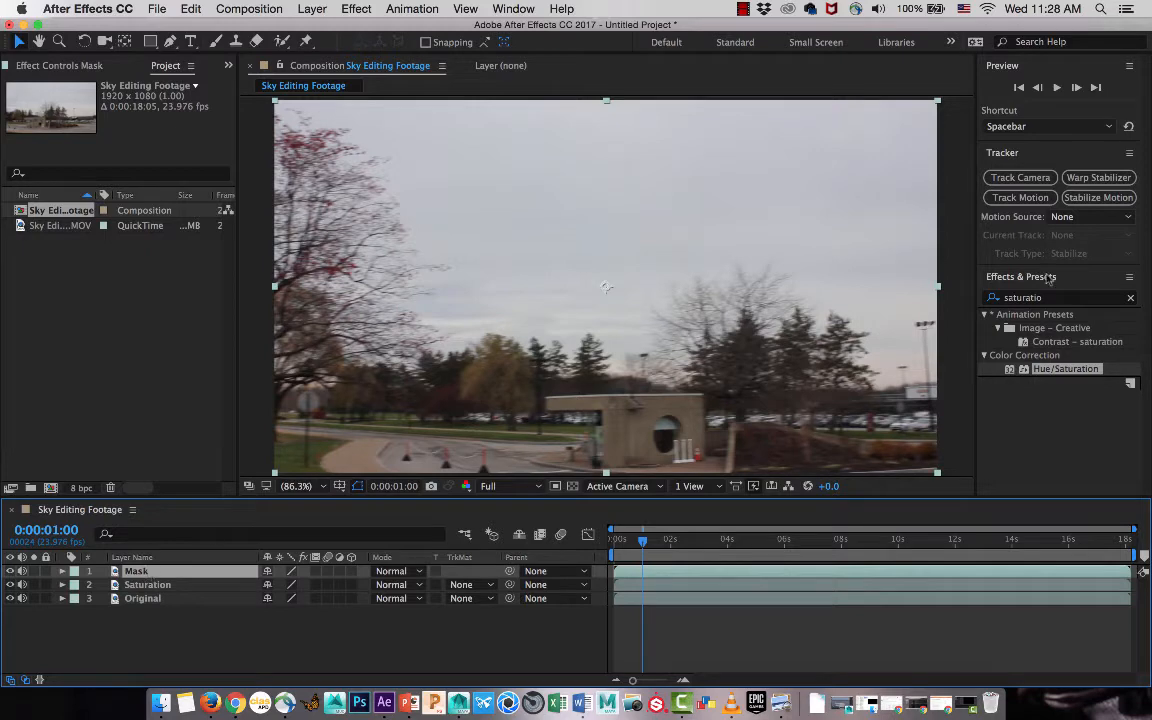
- Find the Colorama effect and apply it to the Mask layer
left_click(1067, 300)
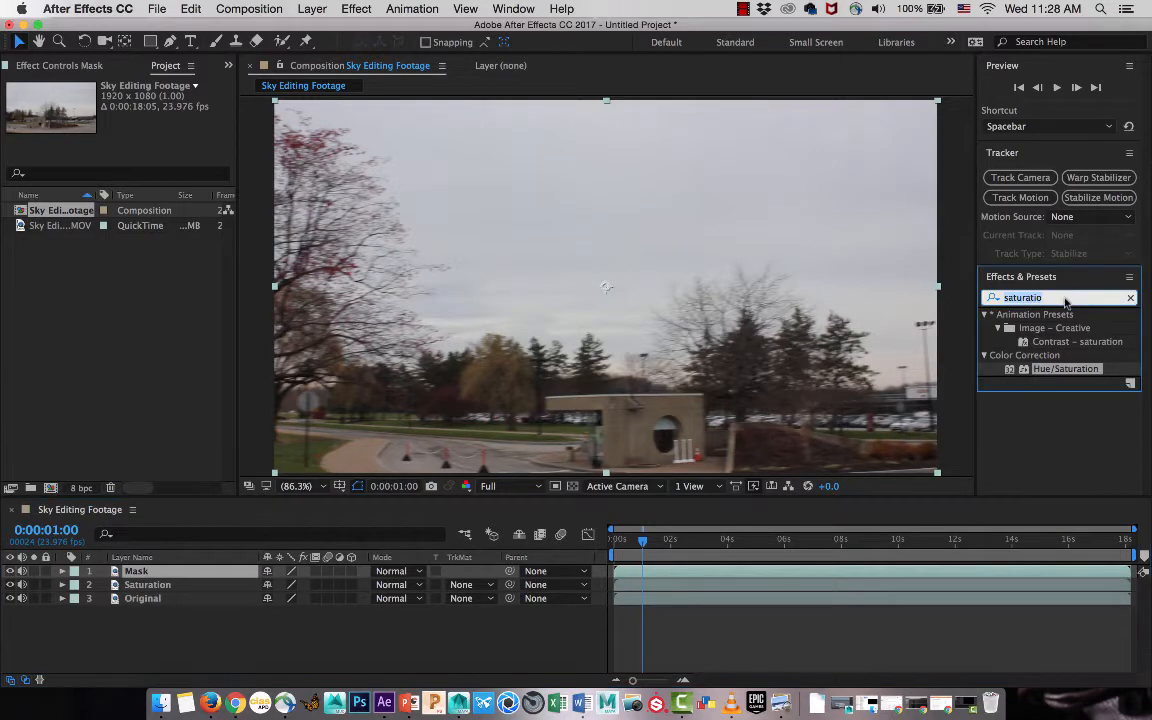
key("BackSpace")
type("colorama")
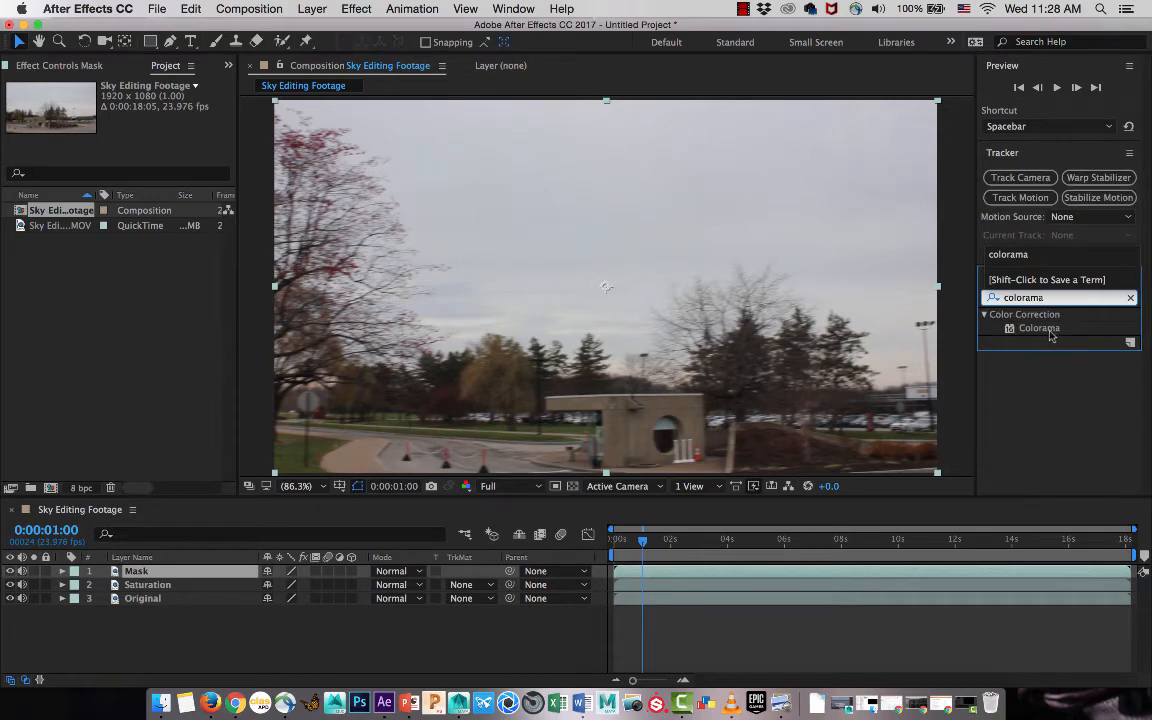
double_click(1039, 328)
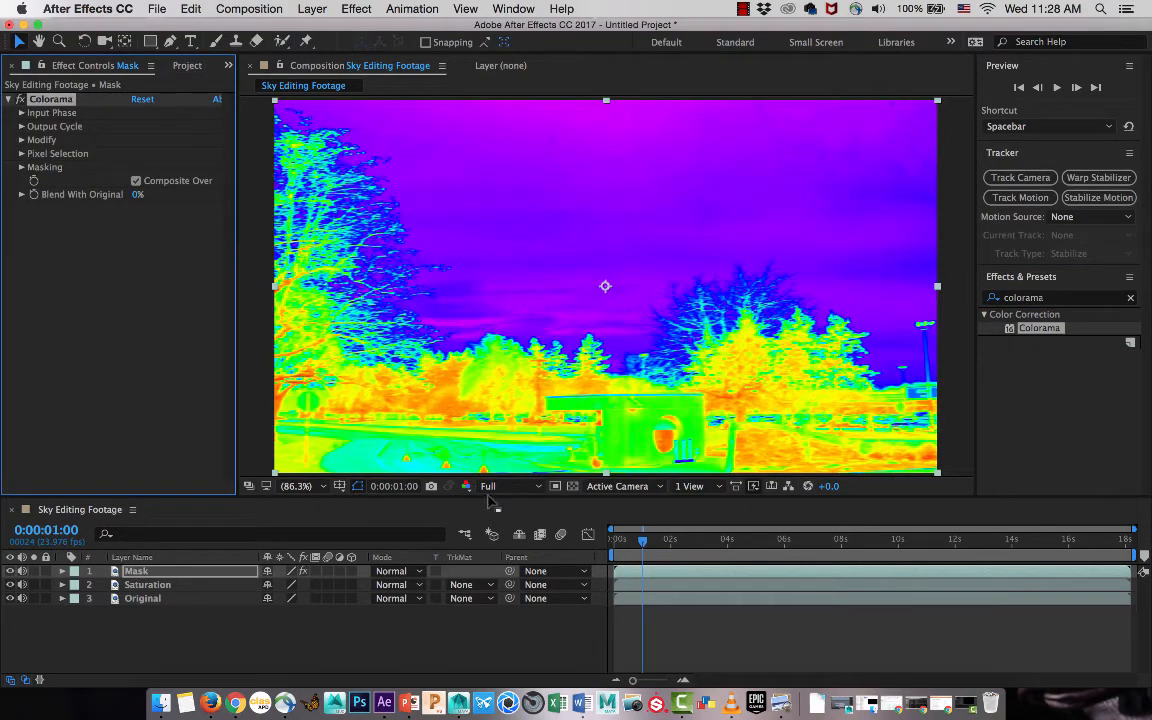
- Return the playhead to the first frame and set Colorama's Output Cycle preset palette to Ramp Grey
left_click(631, 543)
left_click_drag(631, 543, 613, 543)
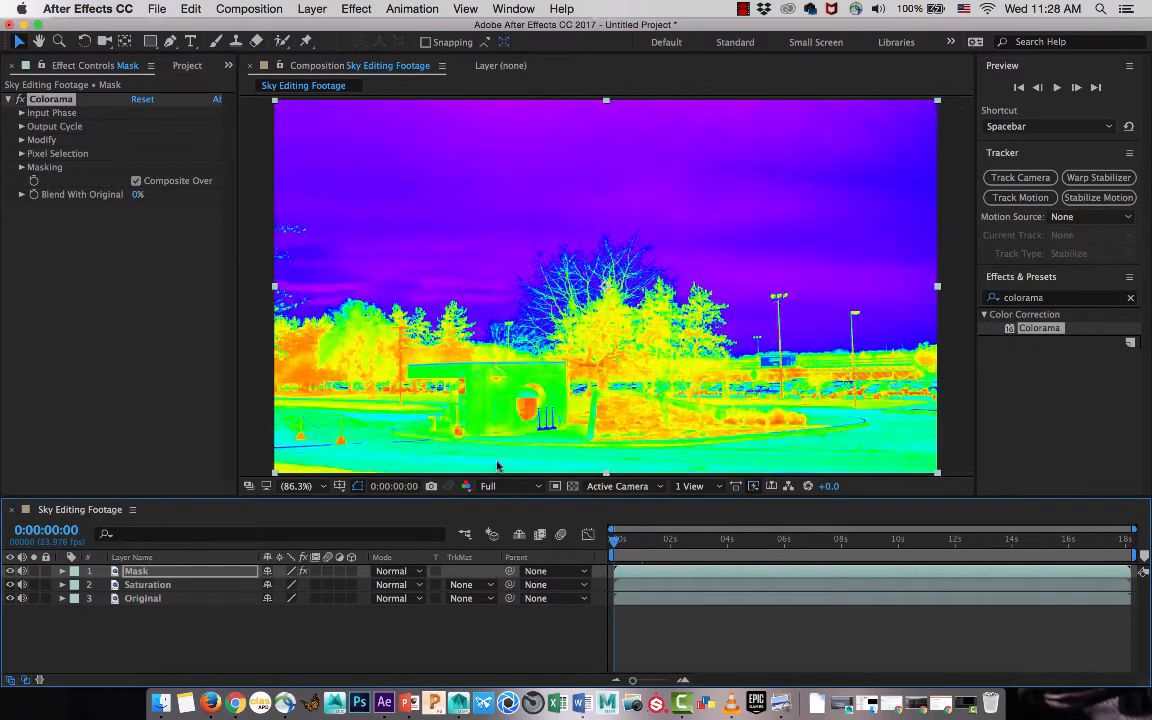
left_click(21, 127)
left_click(170, 139)
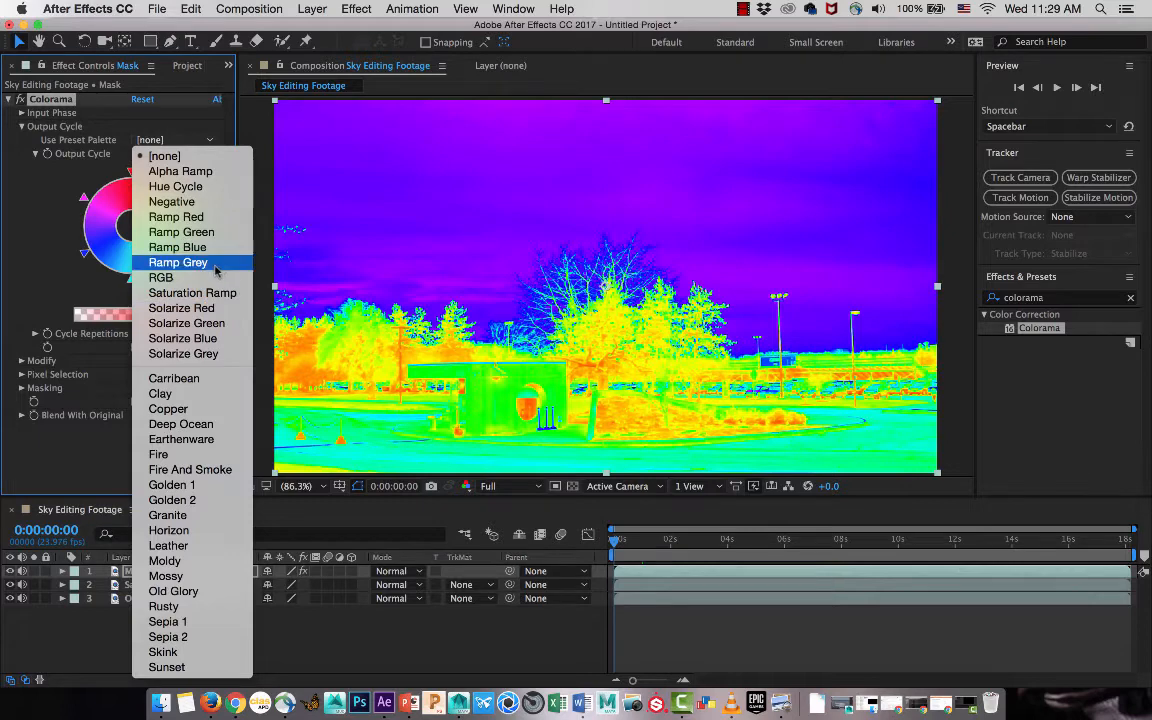
left_click(178, 262)
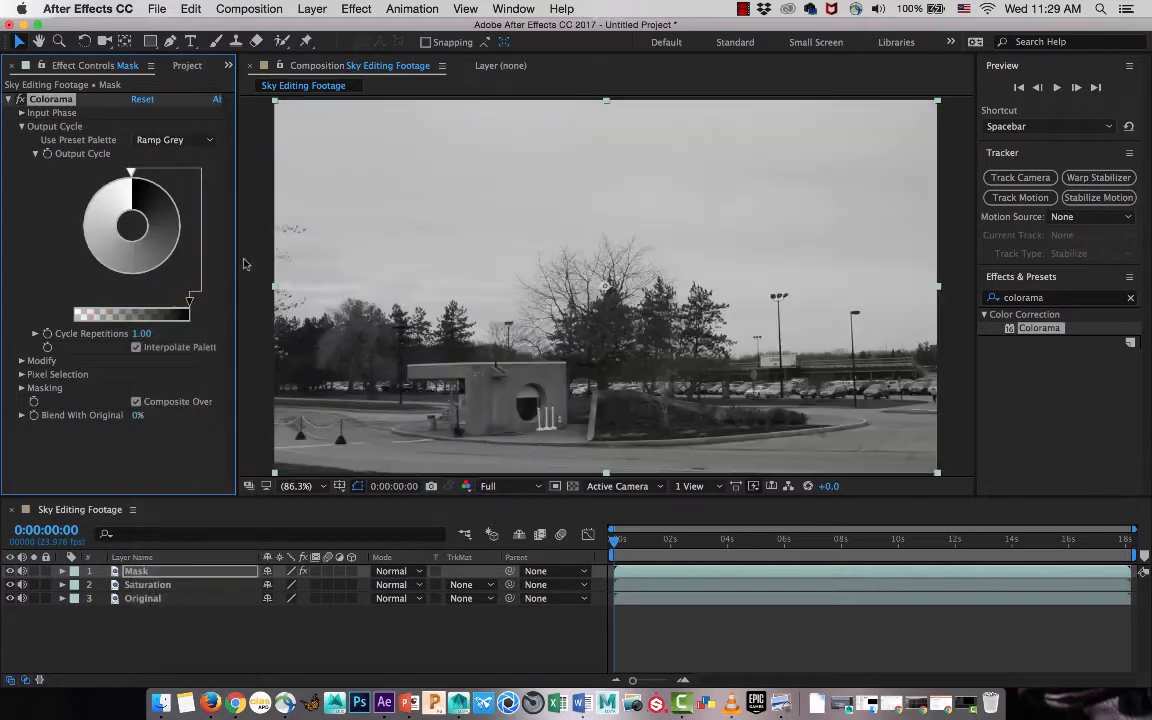
- Add a black stop at about 4 o'clock and a white stop at about 7 o'clock on Colorama's output cycle wheel
double_click(169, 256)
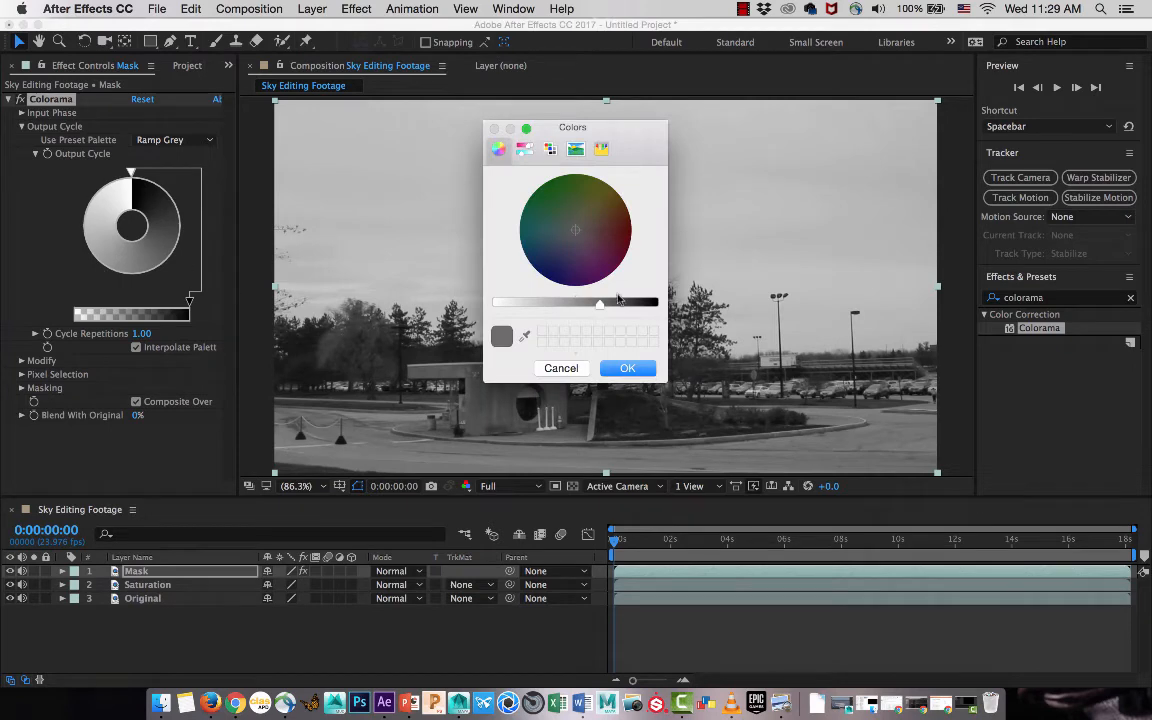
left_click_drag(600, 303, 656, 303)
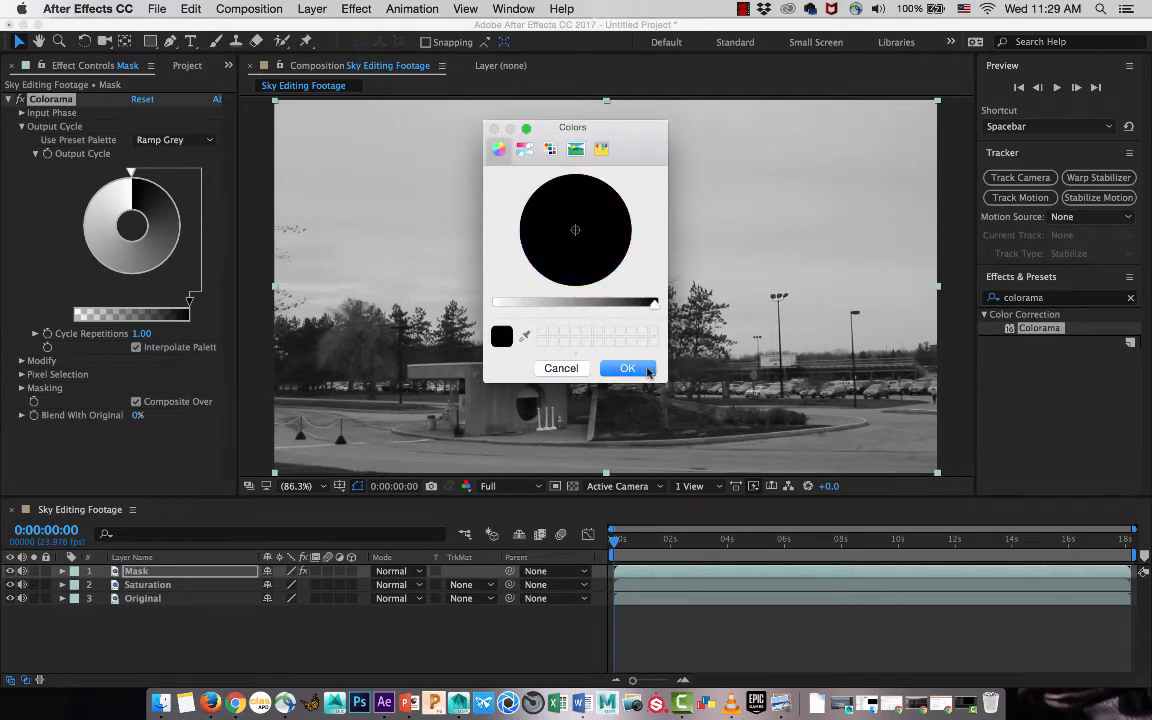
left_click(627, 368)
double_click(98, 245)
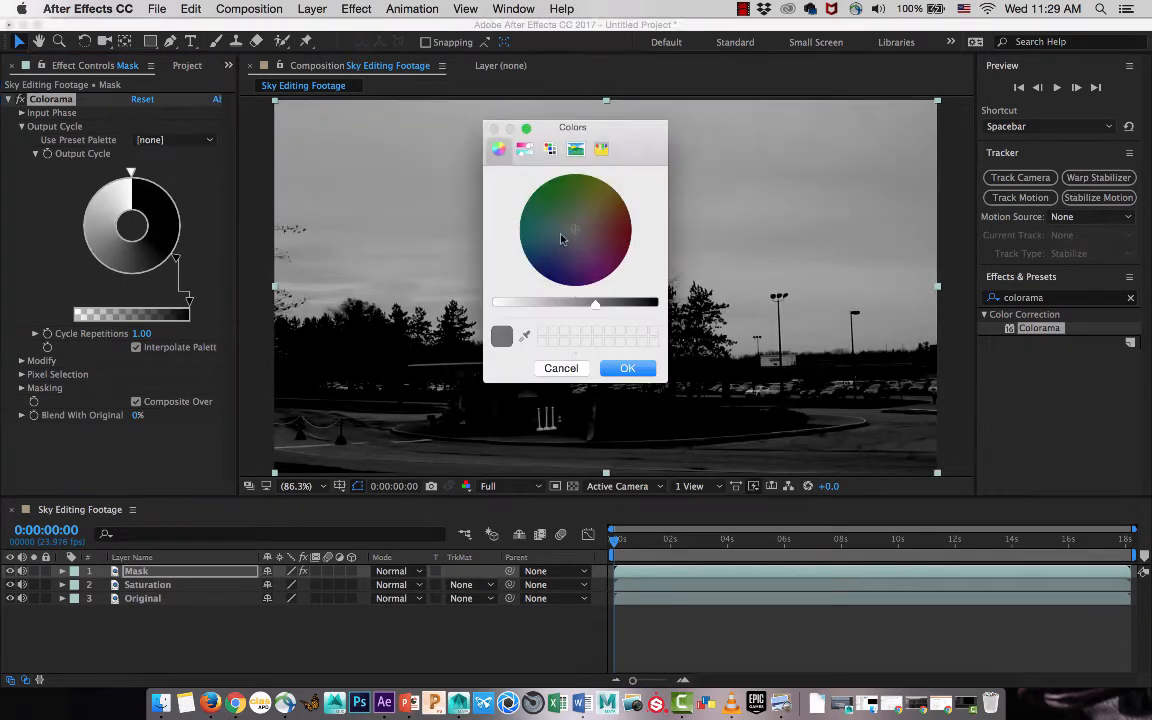
left_click_drag(559, 300, 494, 303)
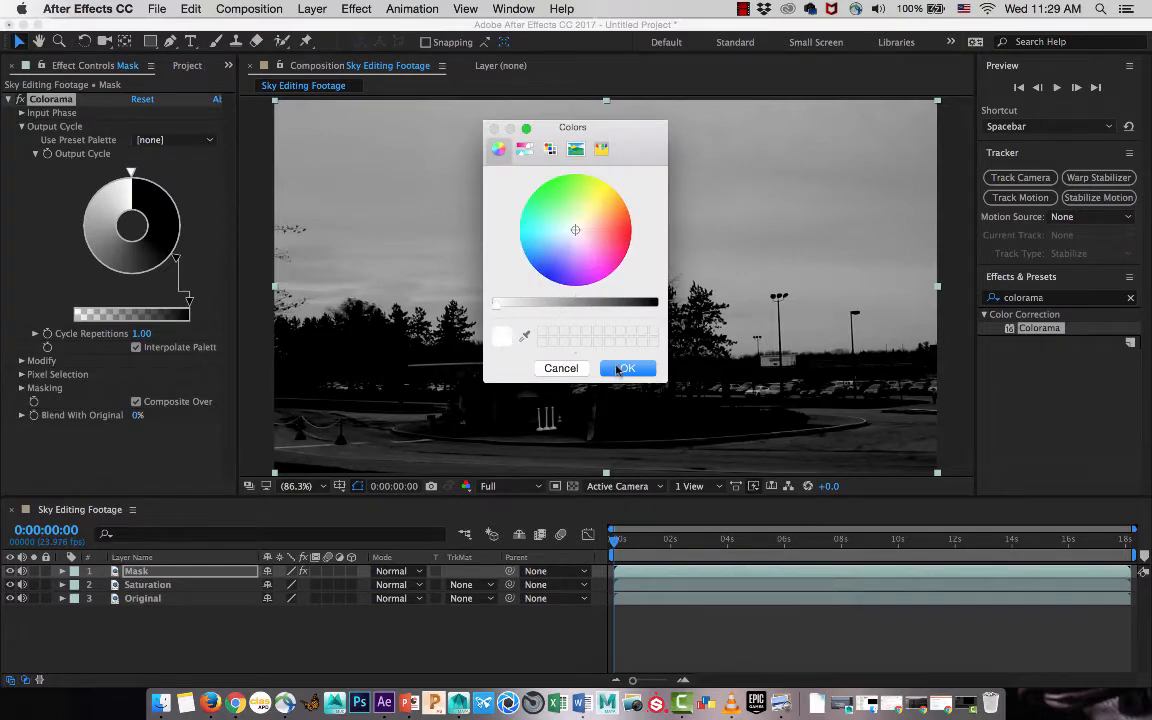
left_click(620, 368)
- Refine the sky matte by moving the black stop to 6 o'clock and the white stop to about 8:30 on the Colorama wheel
scroll(595, 315, "down", 2)
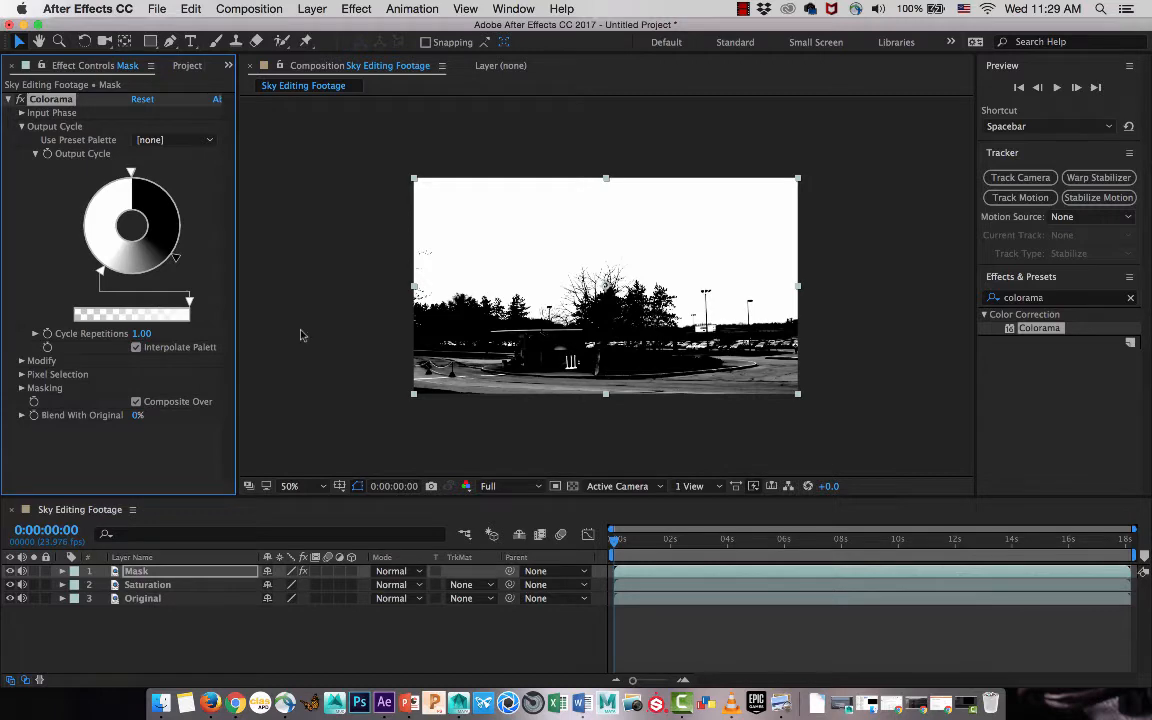
left_click_drag(172, 259, 130, 270)
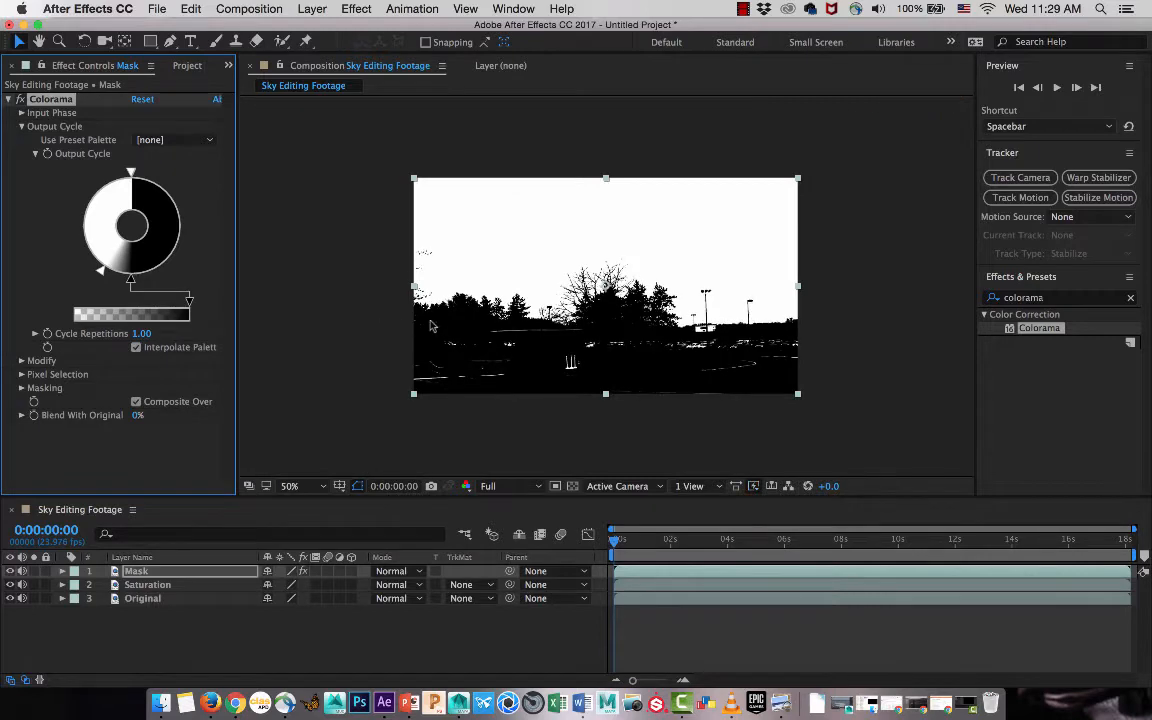
scroll(540, 322, "up", 1)
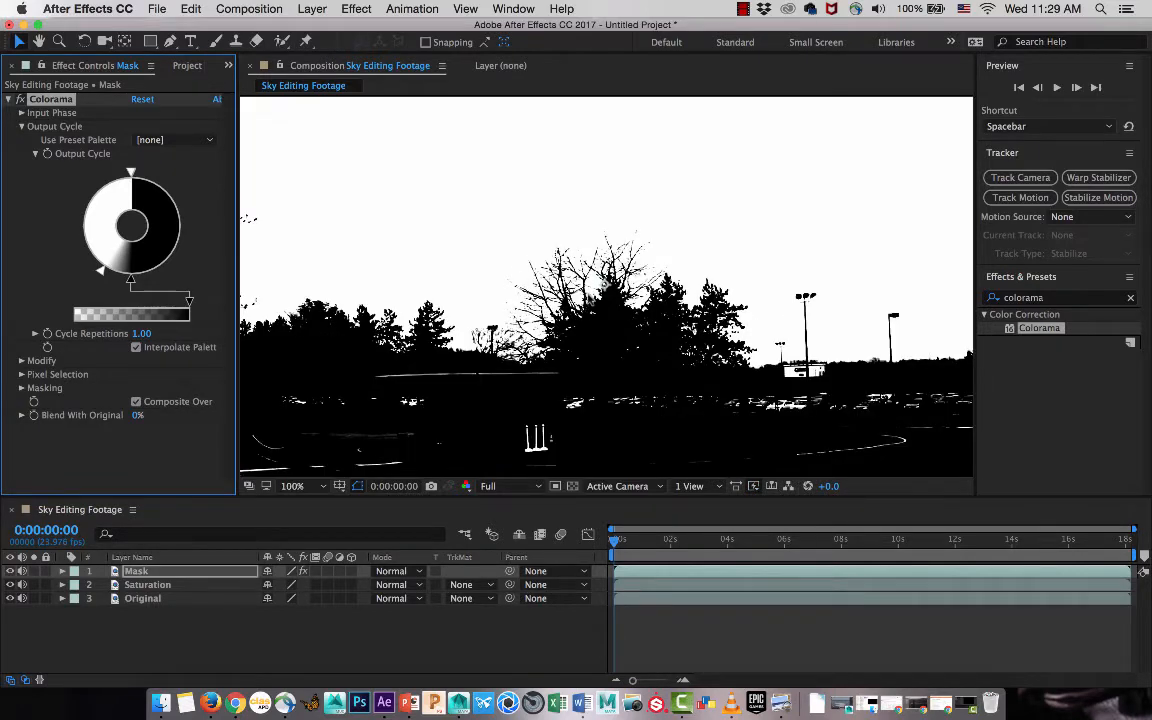
left_click_drag(528, 266, 532, 287)
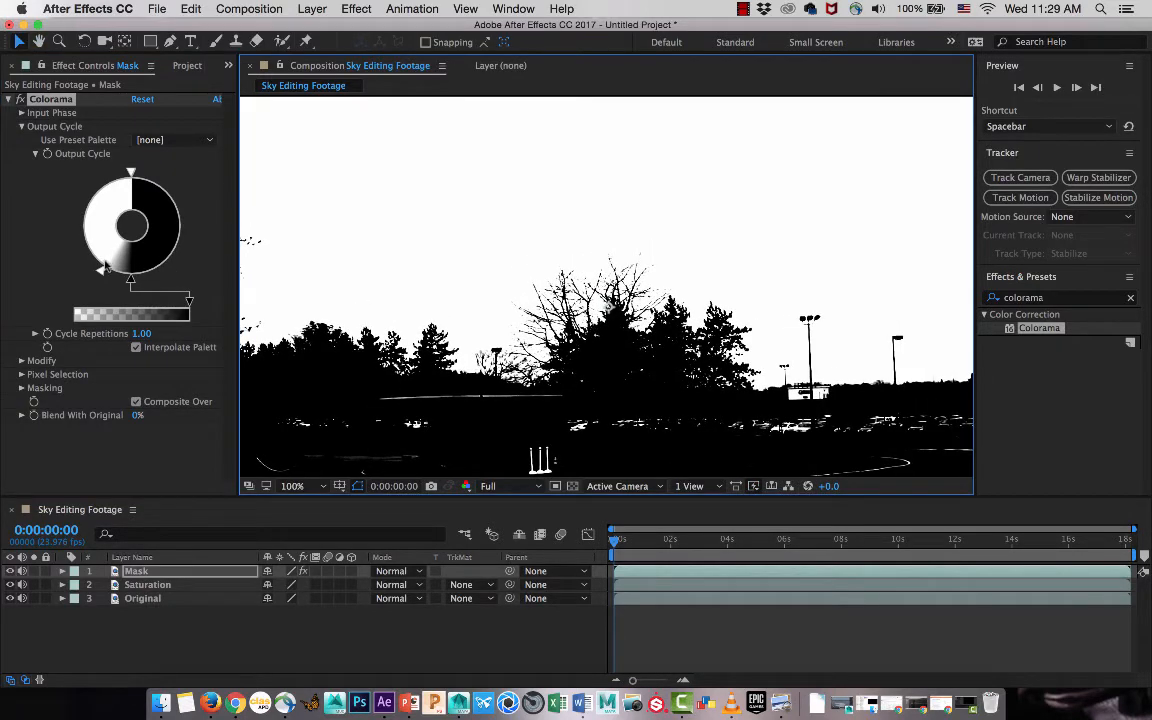
left_click_drag(103, 268, 88, 250)
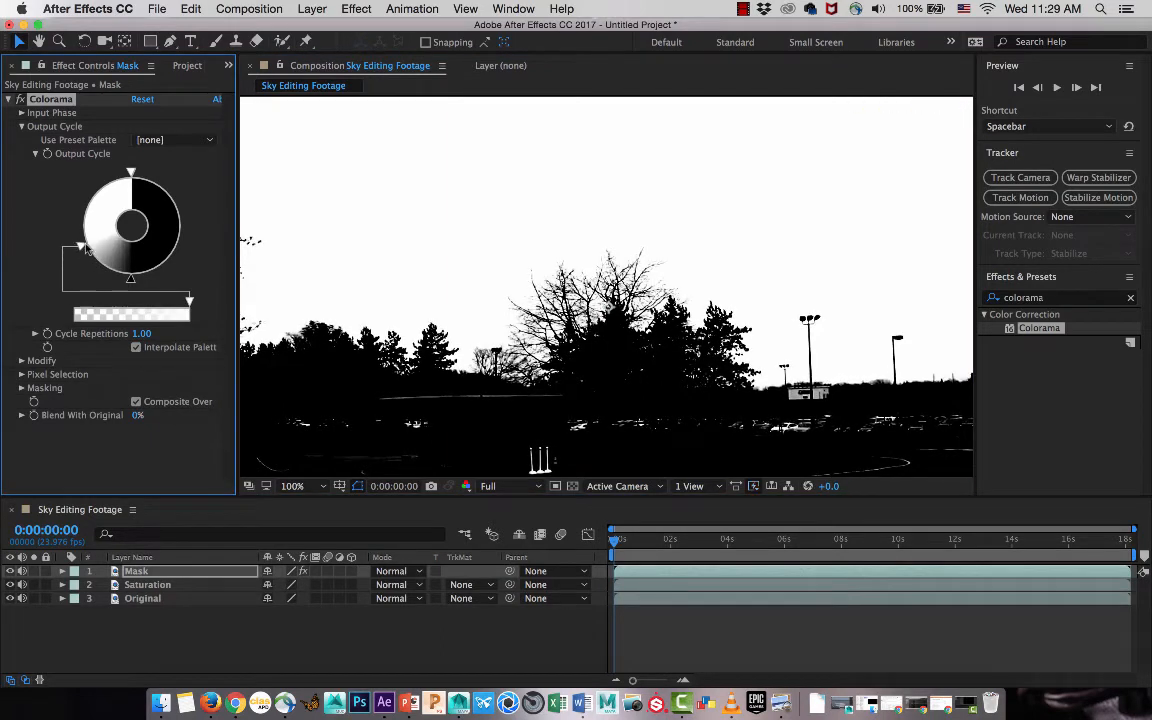
scroll(541, 312, "down", 1)
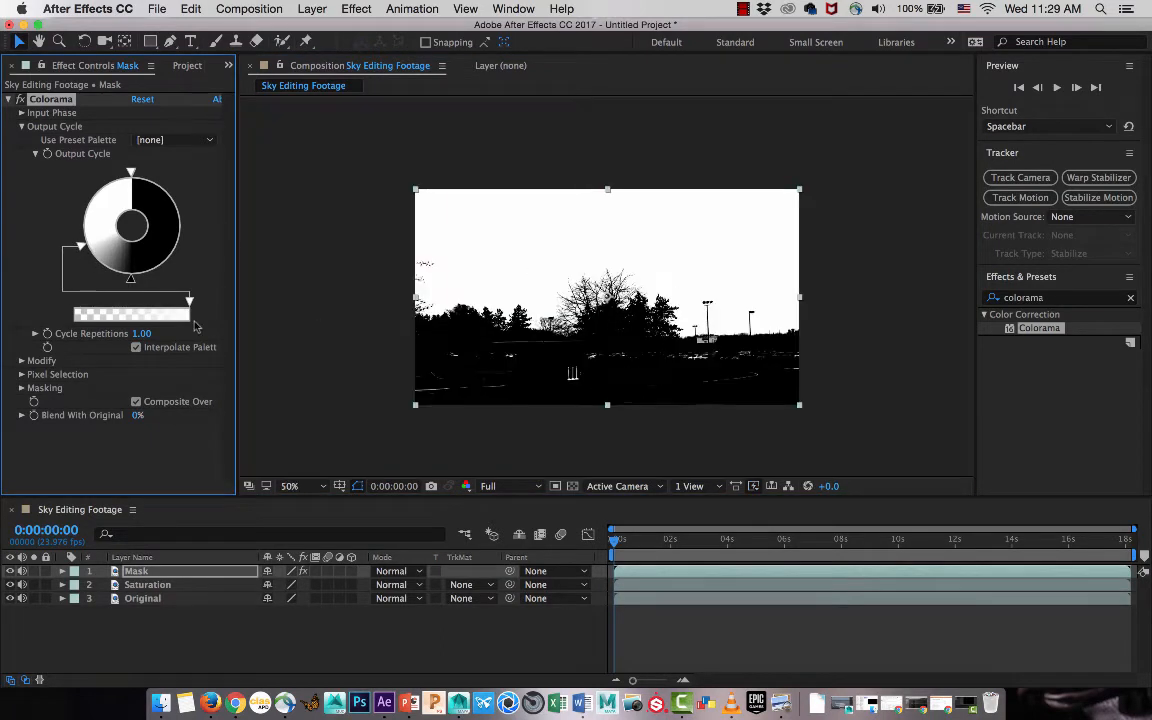
left_click_drag(82, 250, 82, 243)
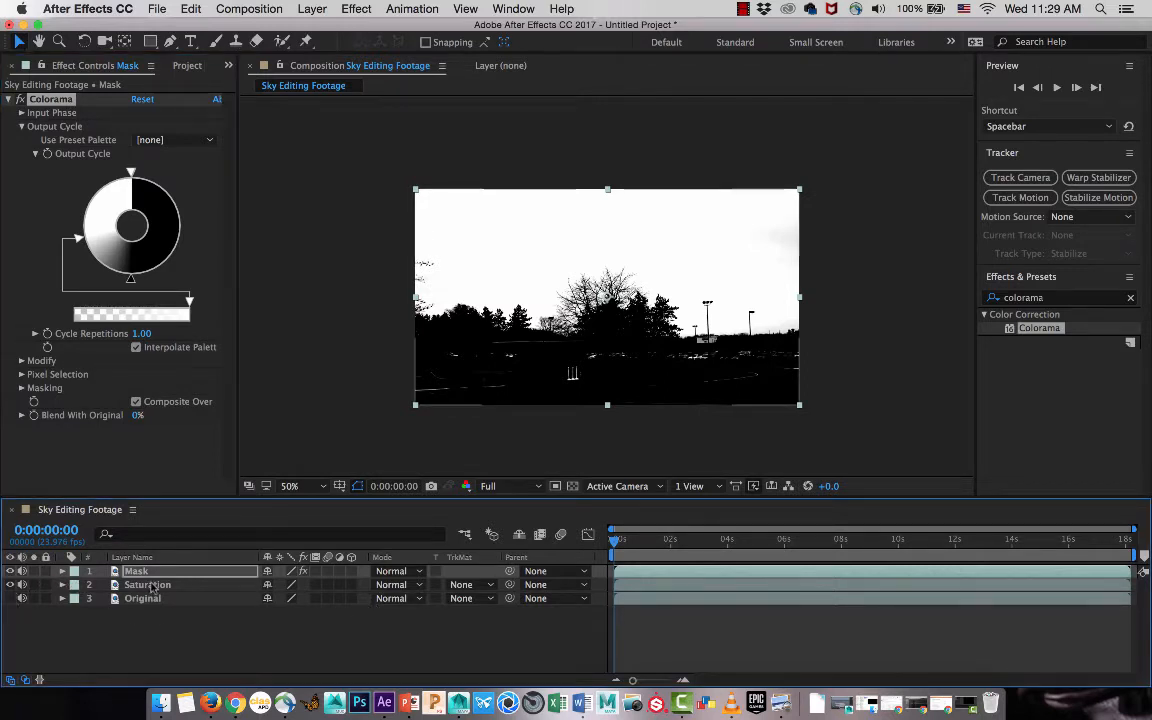
- Hide the Mask layer and apply the Hue/Saturation effect to the Saturation layer
left_click(10, 571)
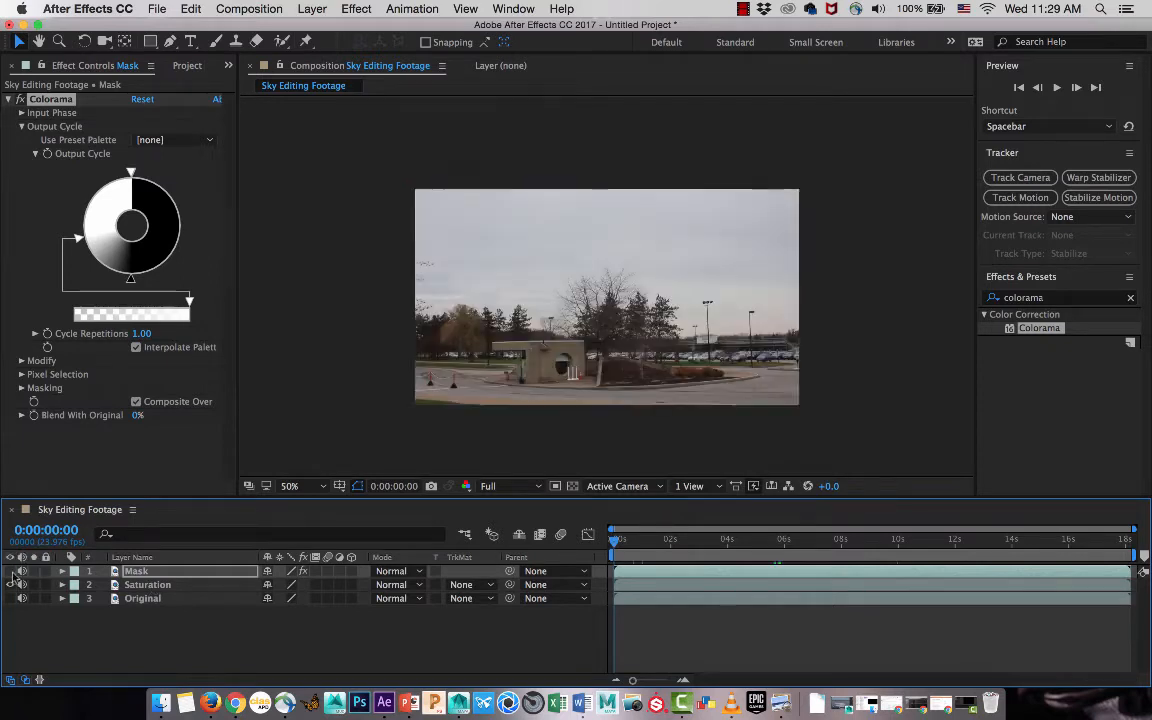
left_click(147, 584)
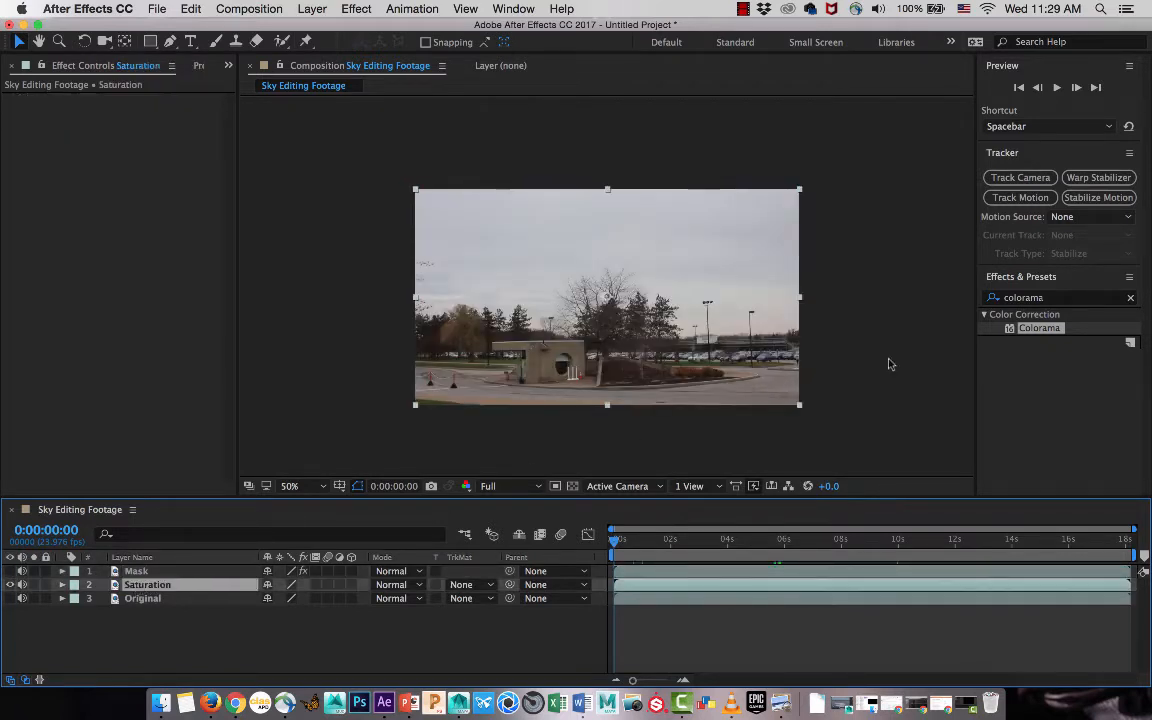
left_click(1023, 300)
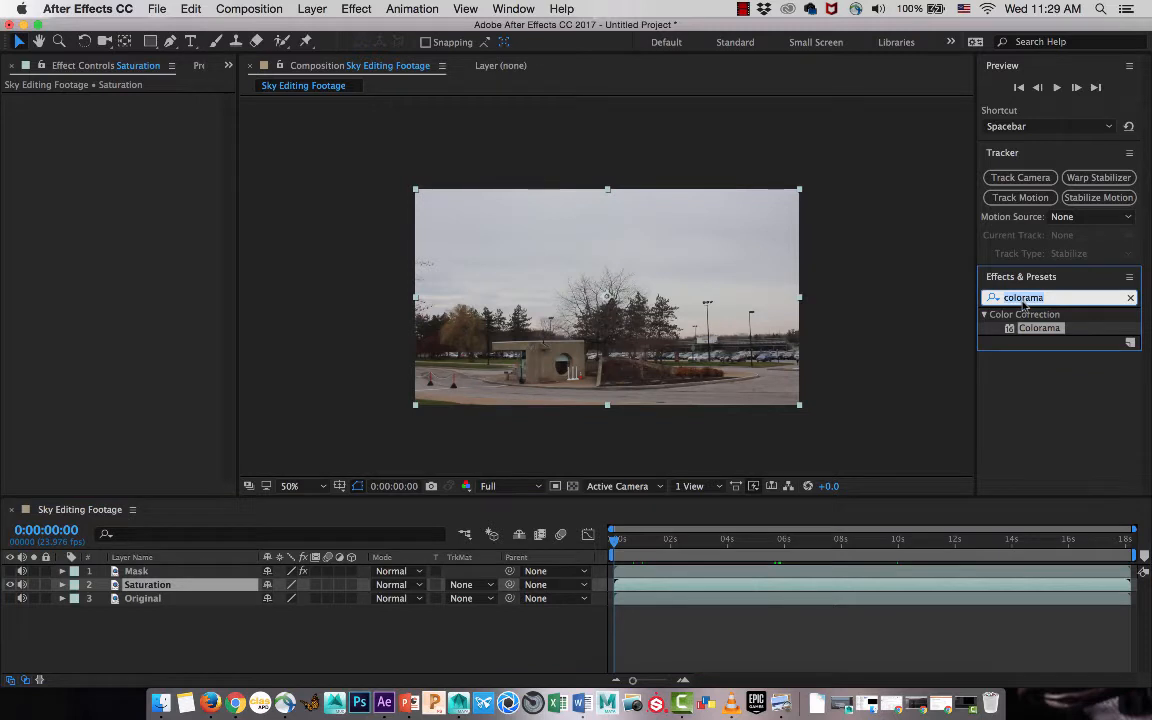
type("hue")
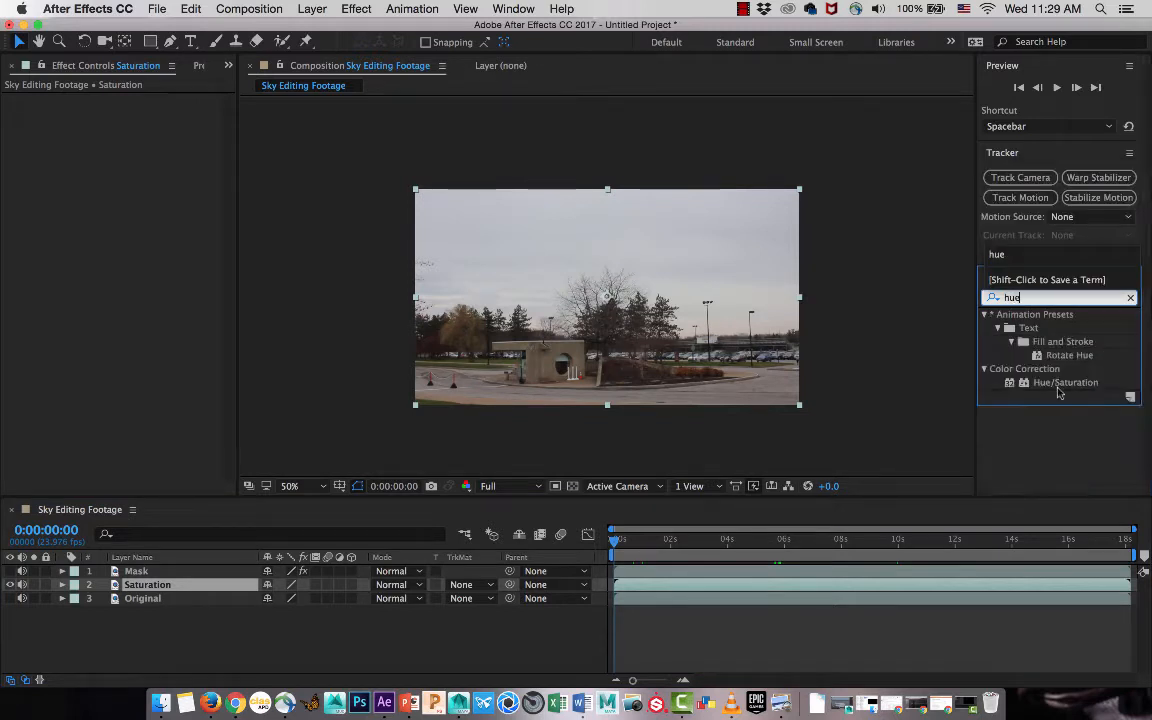
double_click(1058, 387)
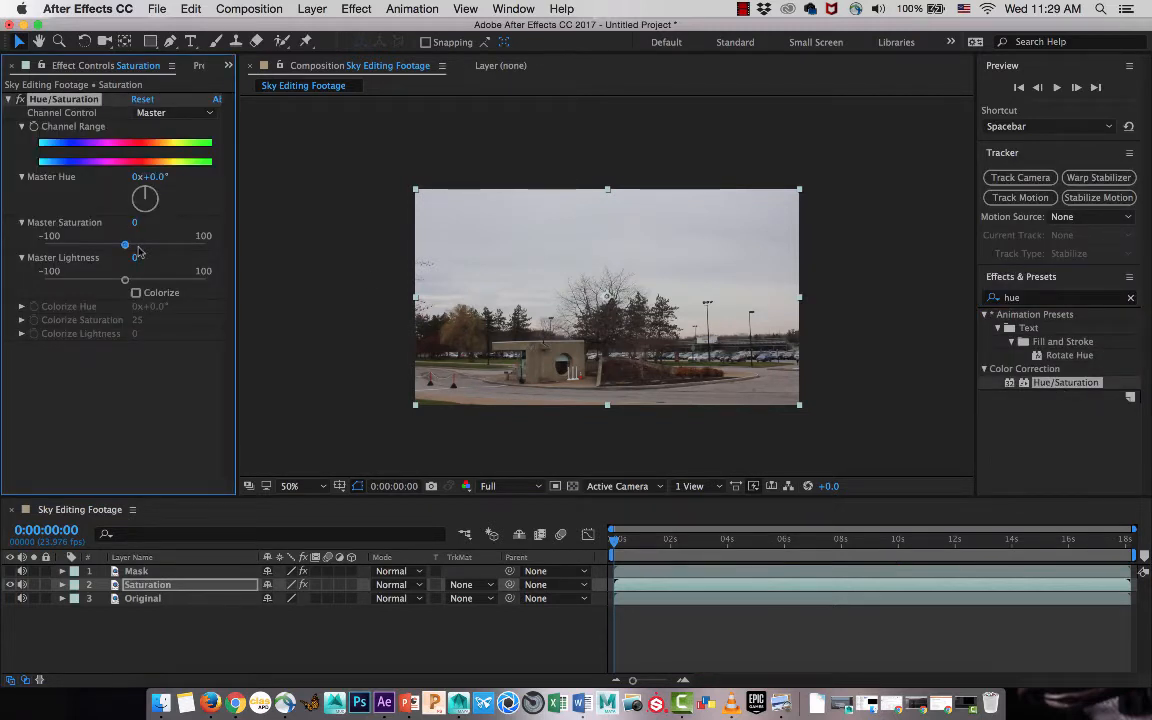
- Raise the Saturation layer's Master Saturation to 88 and inspect the sky up close
left_click_drag(124, 245, 167, 257)
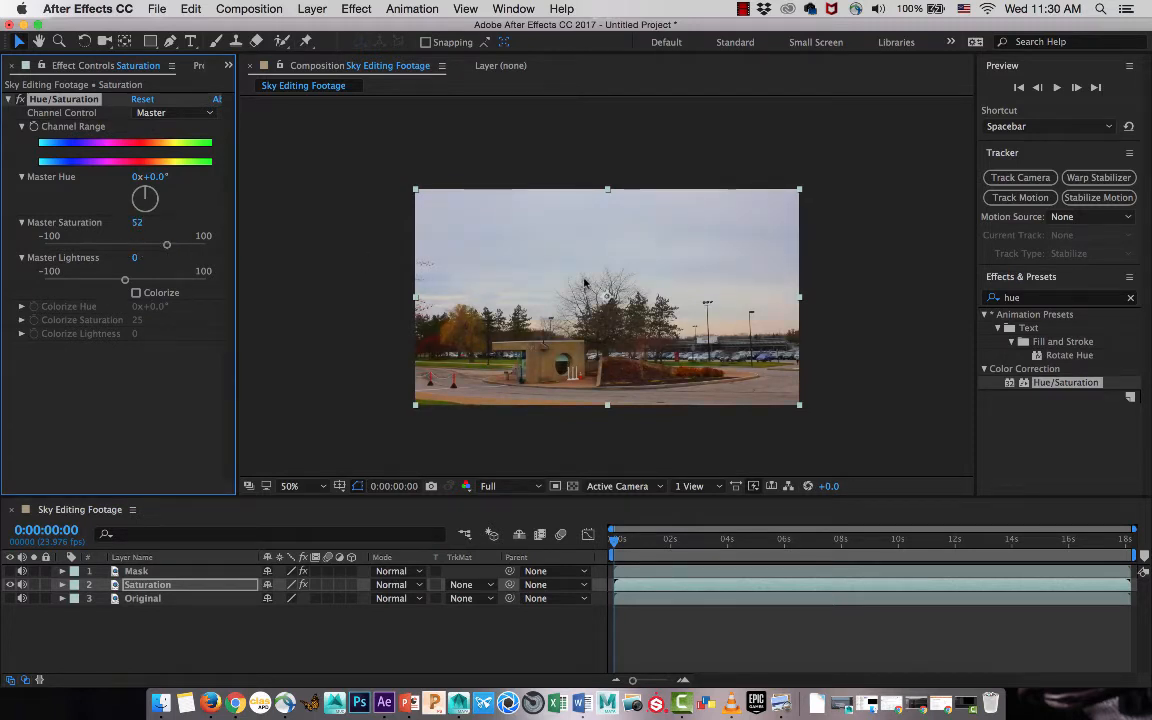
scroll(583, 283, "up", 2)
scroll(580, 283, "down", 2)
left_click_drag(172, 250, 197, 250)
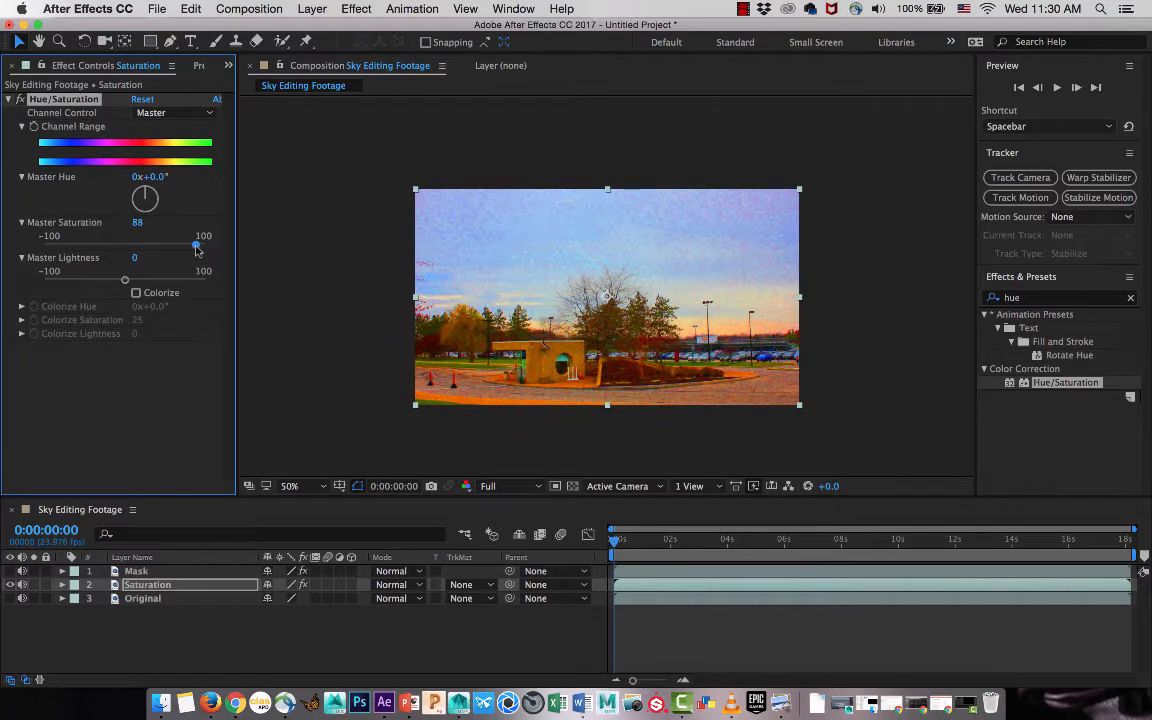
key("period")
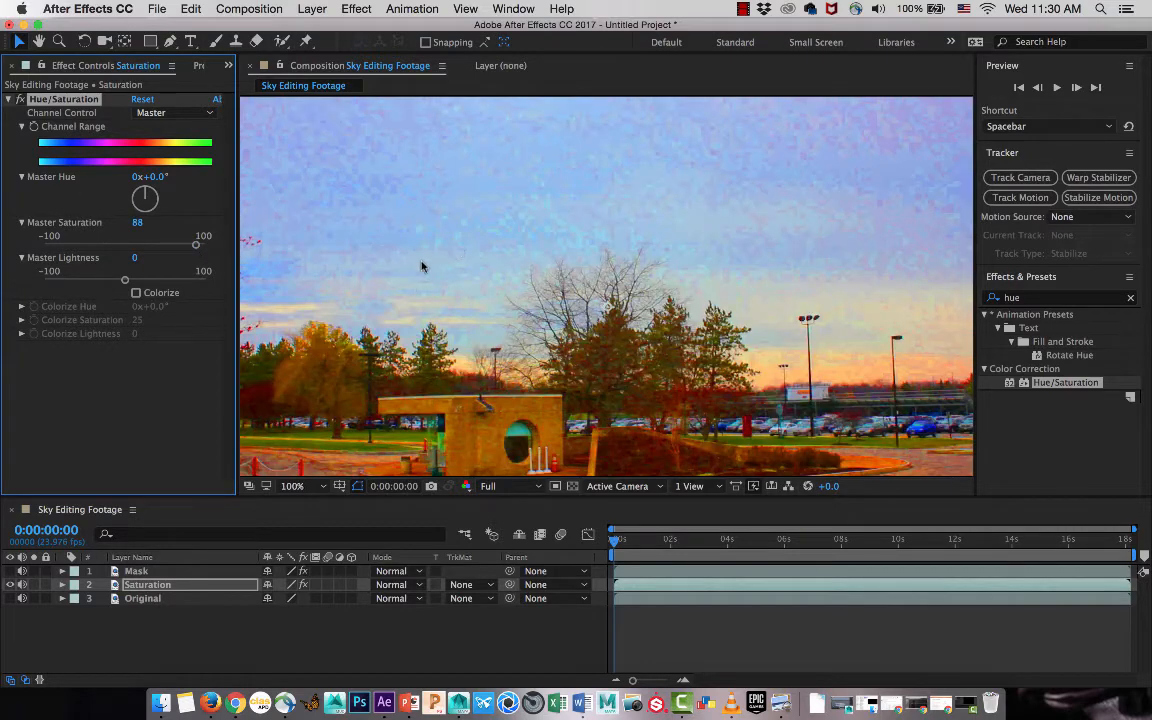
- Lower the Saturation layer's Master Saturation to 71, comparing the sky up close and in the full frame
key("comma")
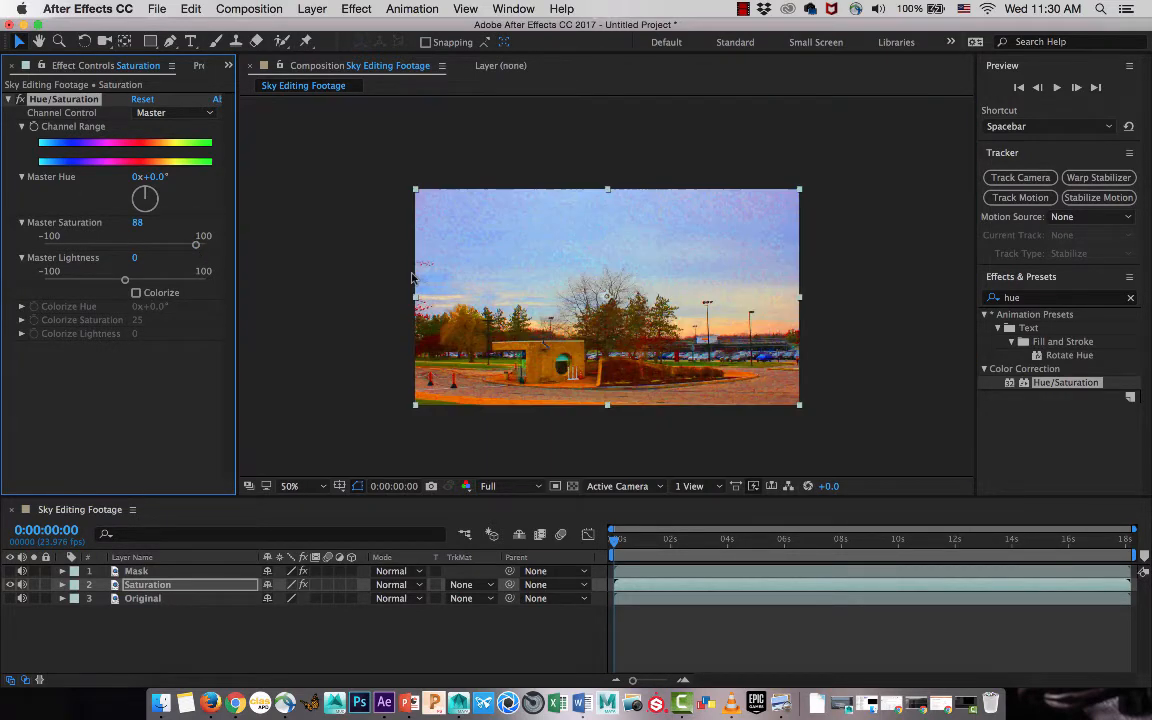
key("period")
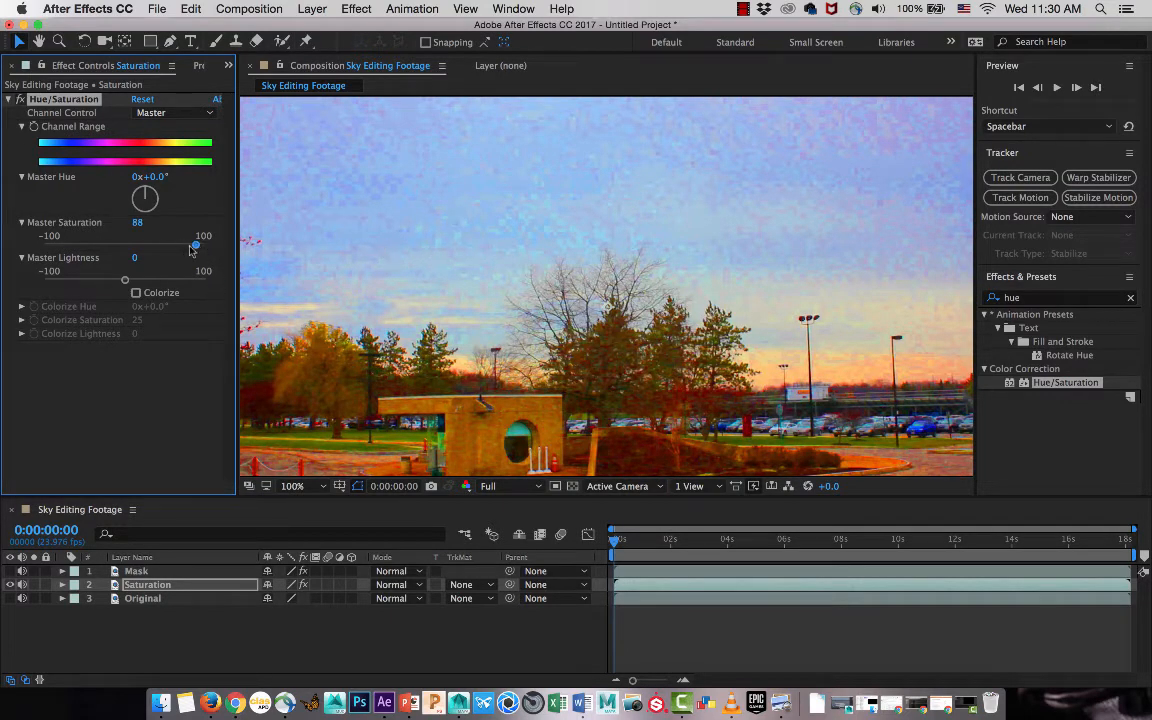
left_click_drag(196, 250, 182, 249)
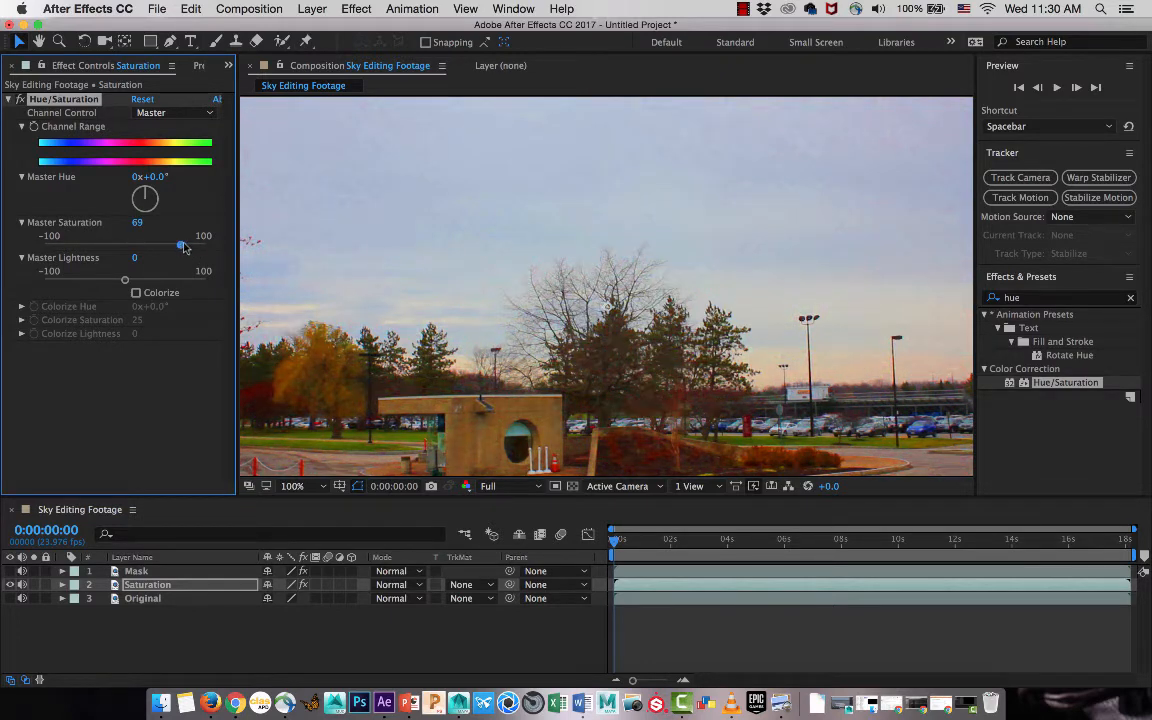
key("comma")
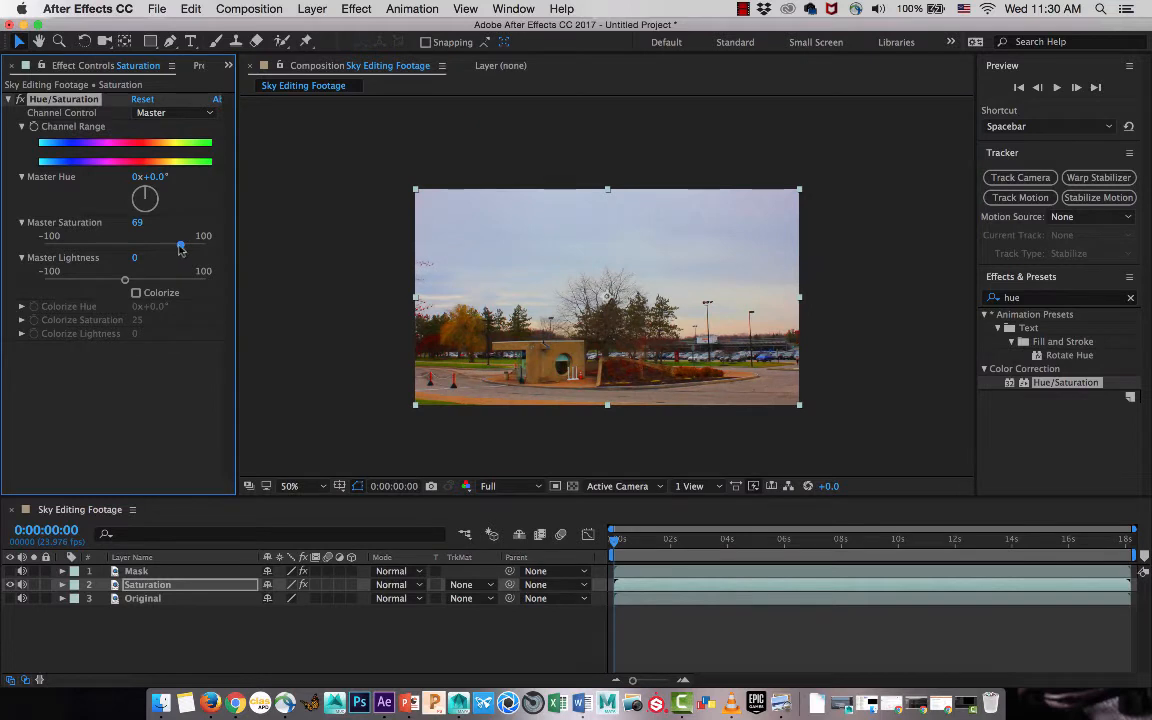
left_click_drag(182, 249, 184, 249)
- Show the Mask layer again, set its blending mode to Stencil Luma and inspect the sky edges around the trees
left_click(140, 572)
left_click(11, 572)
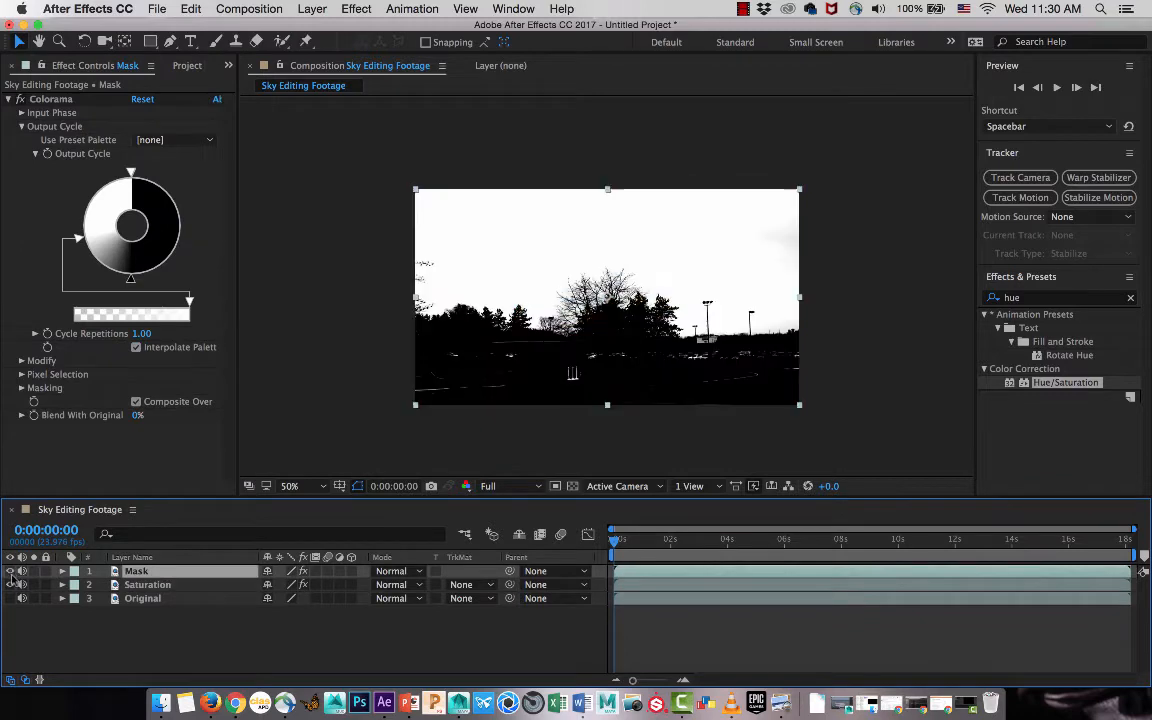
left_click(400, 576)
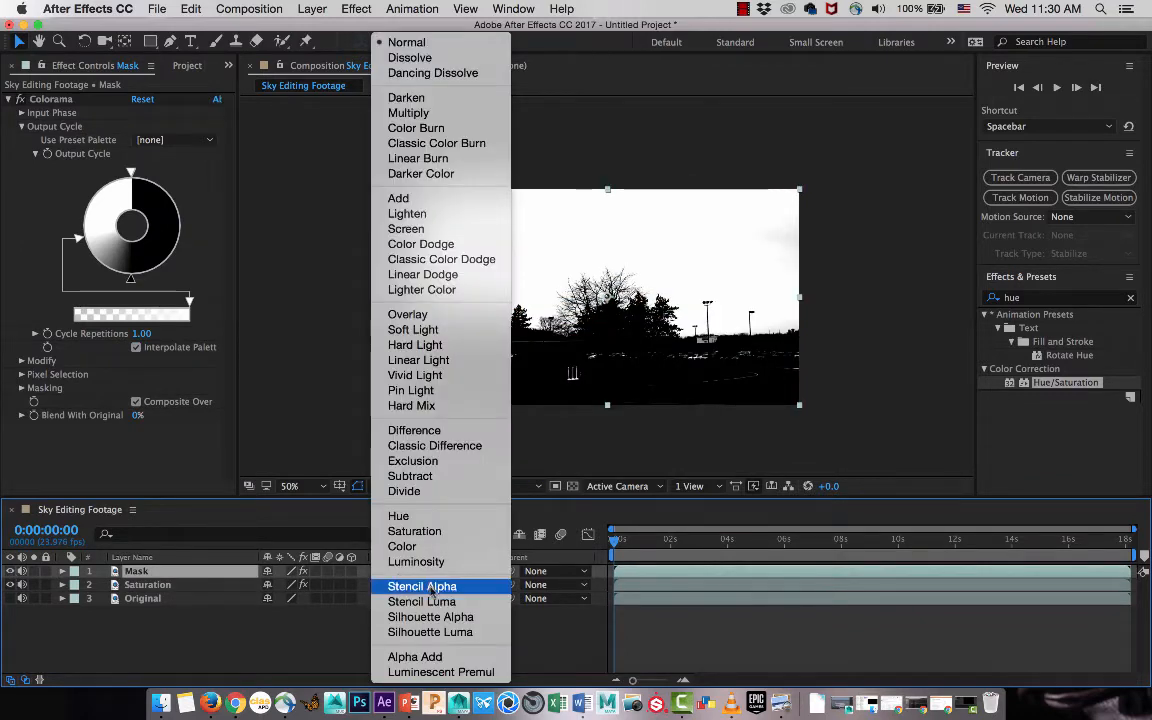
left_click(418, 601)
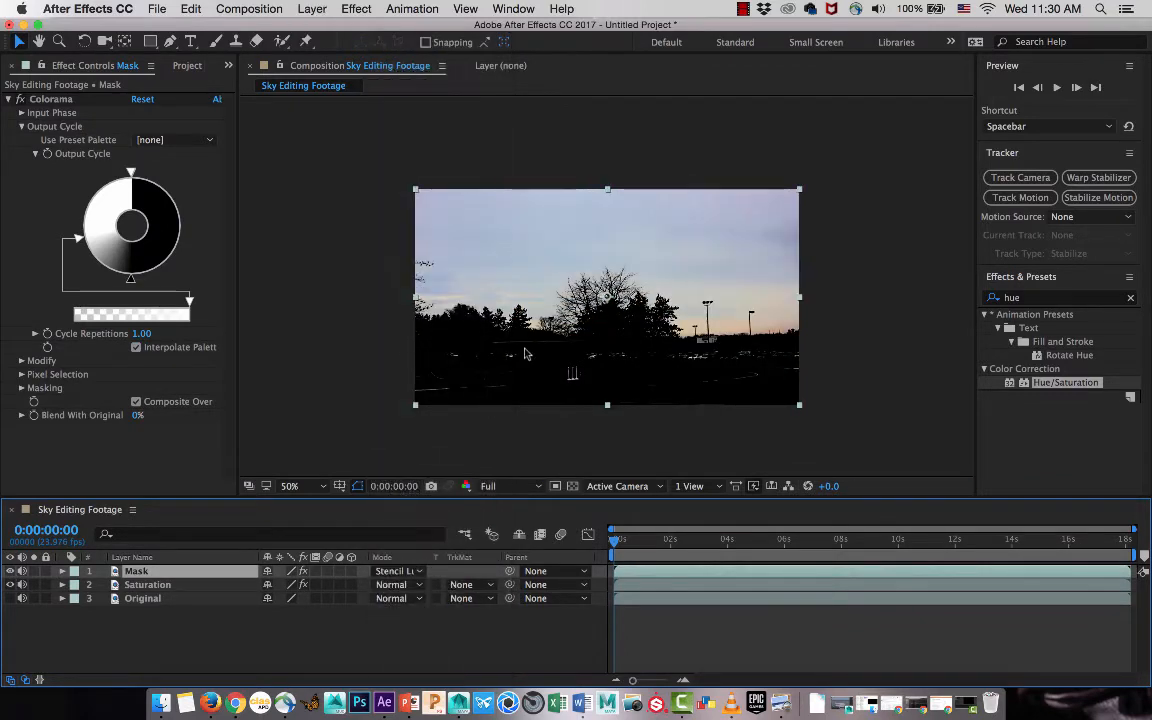
key("period")
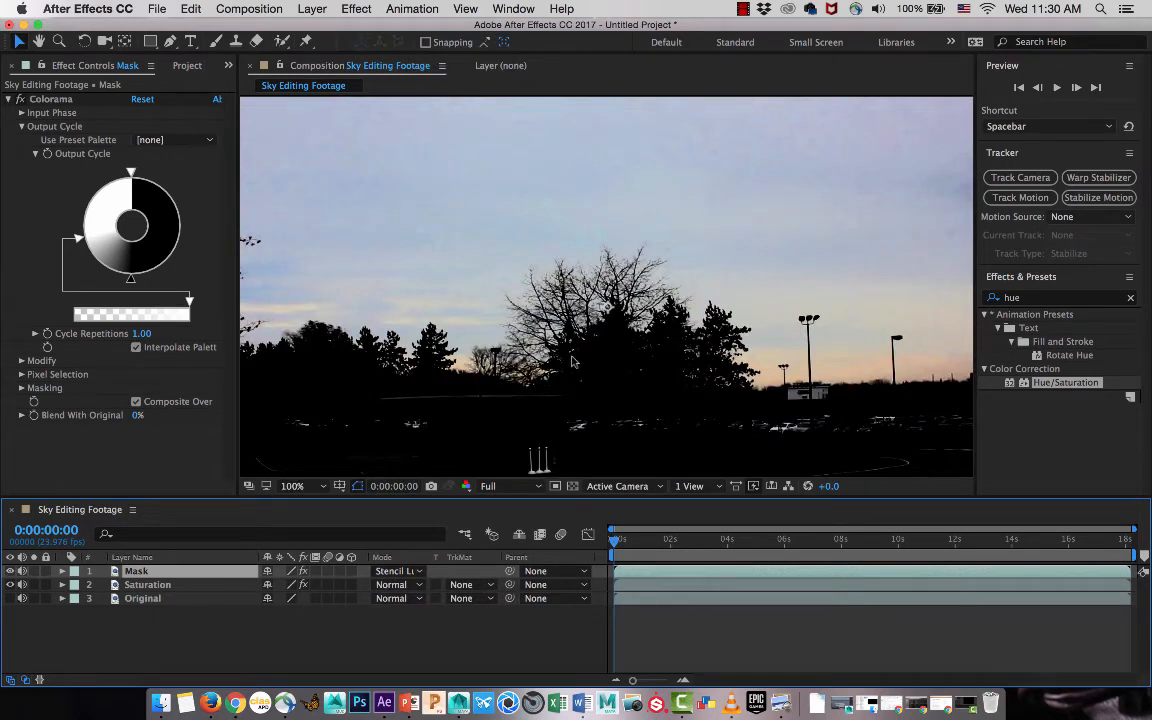
scroll(701, 349, "down", 3)
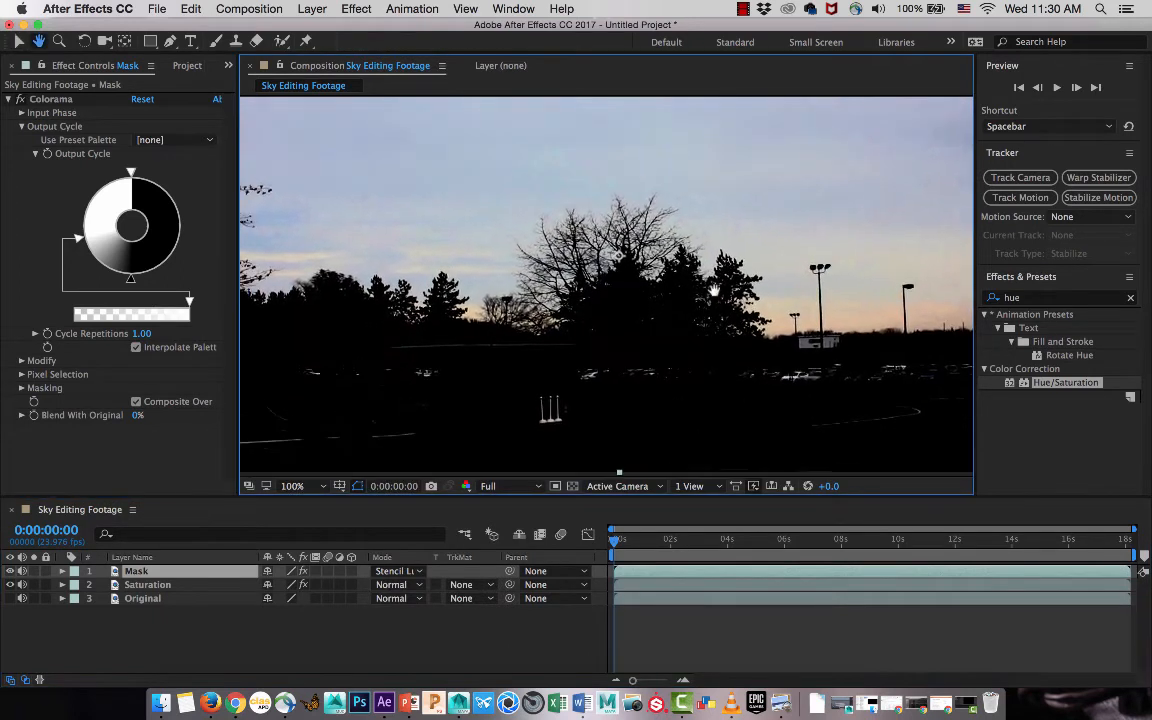
key("comma")
key("comma")
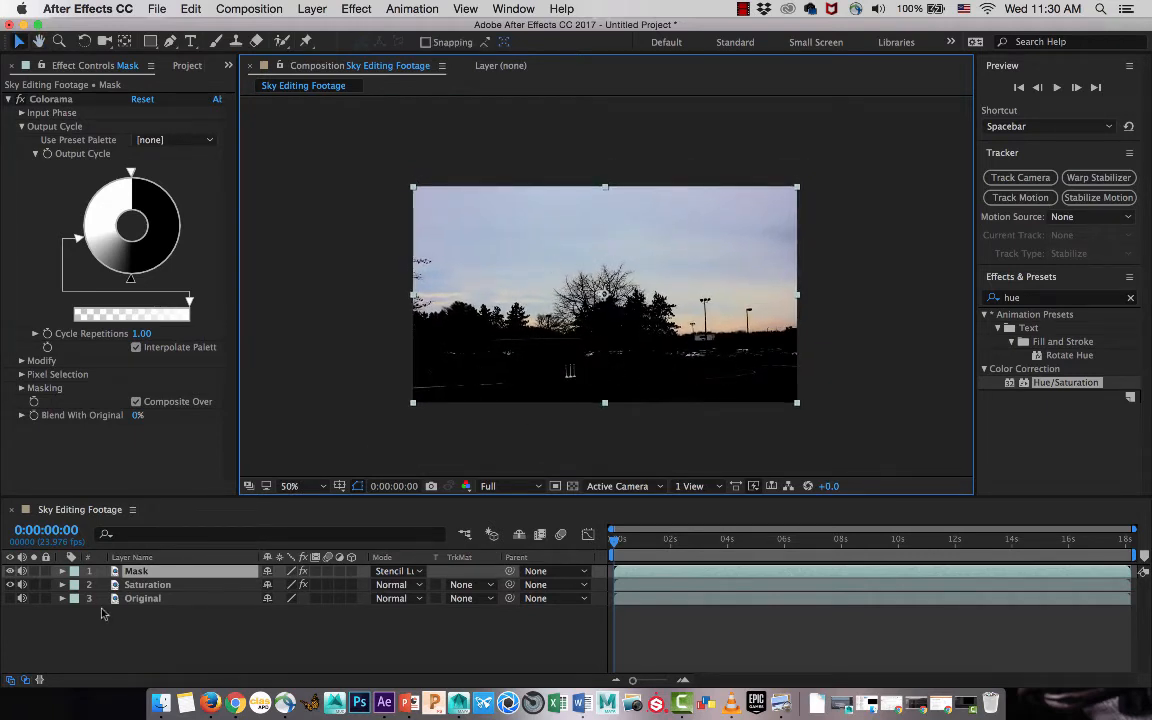
- Pre-compose the Mask and Saturation layers as "Saturated Sky" and turn on the Original layer's visibility
left_click(158, 587)
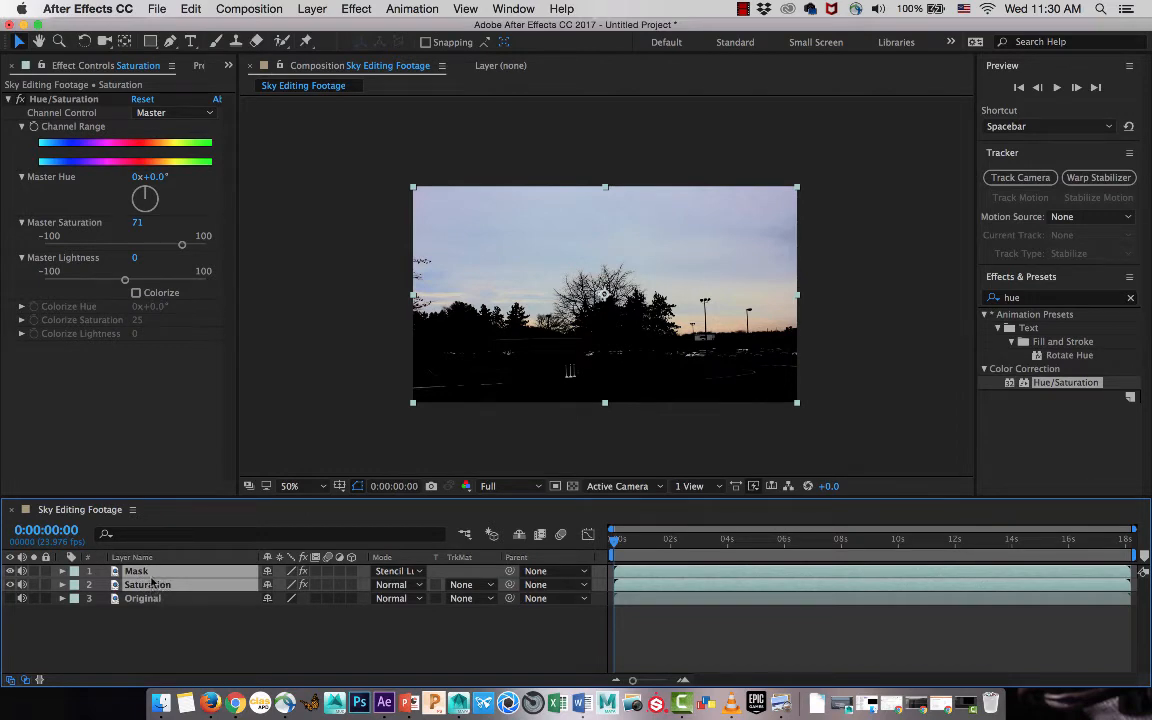
right_click(152, 582)
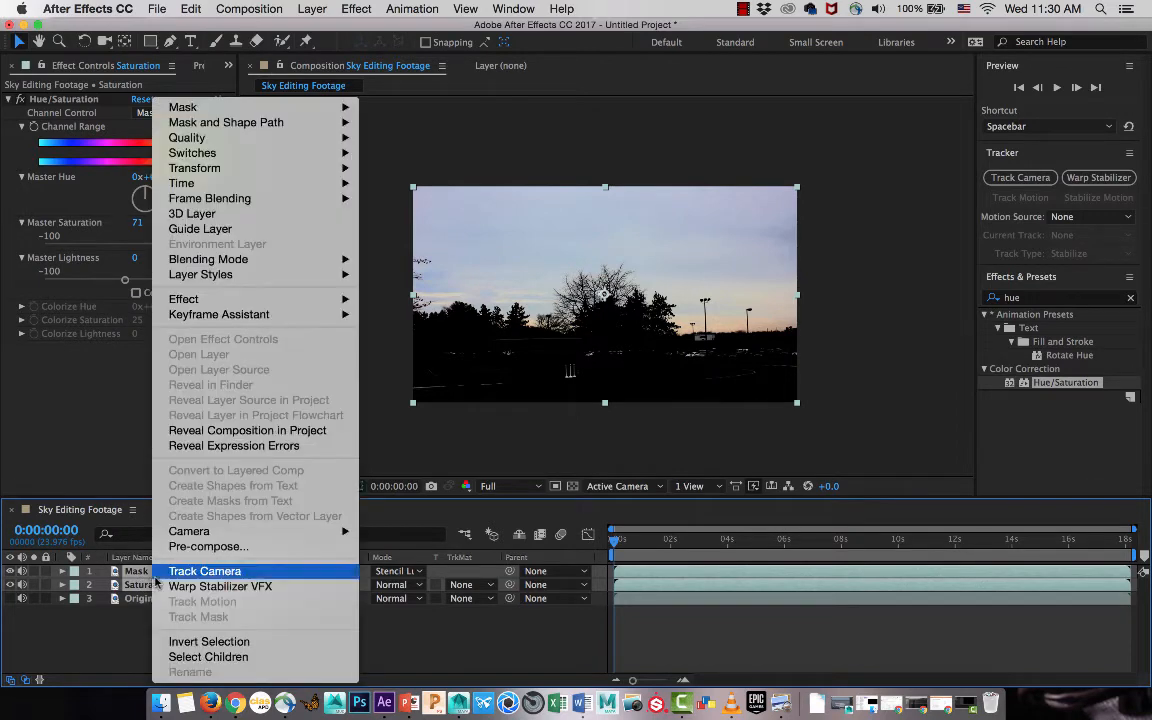
left_click(245, 547)
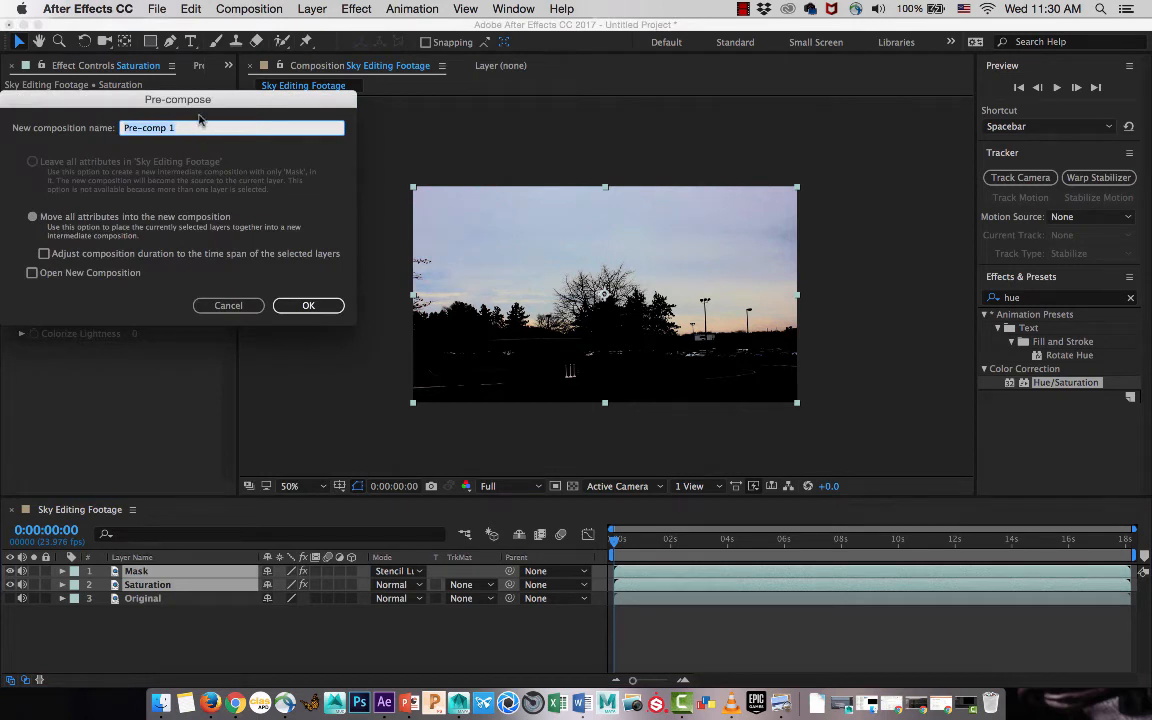
type("Saturated Sky")
key("Return")
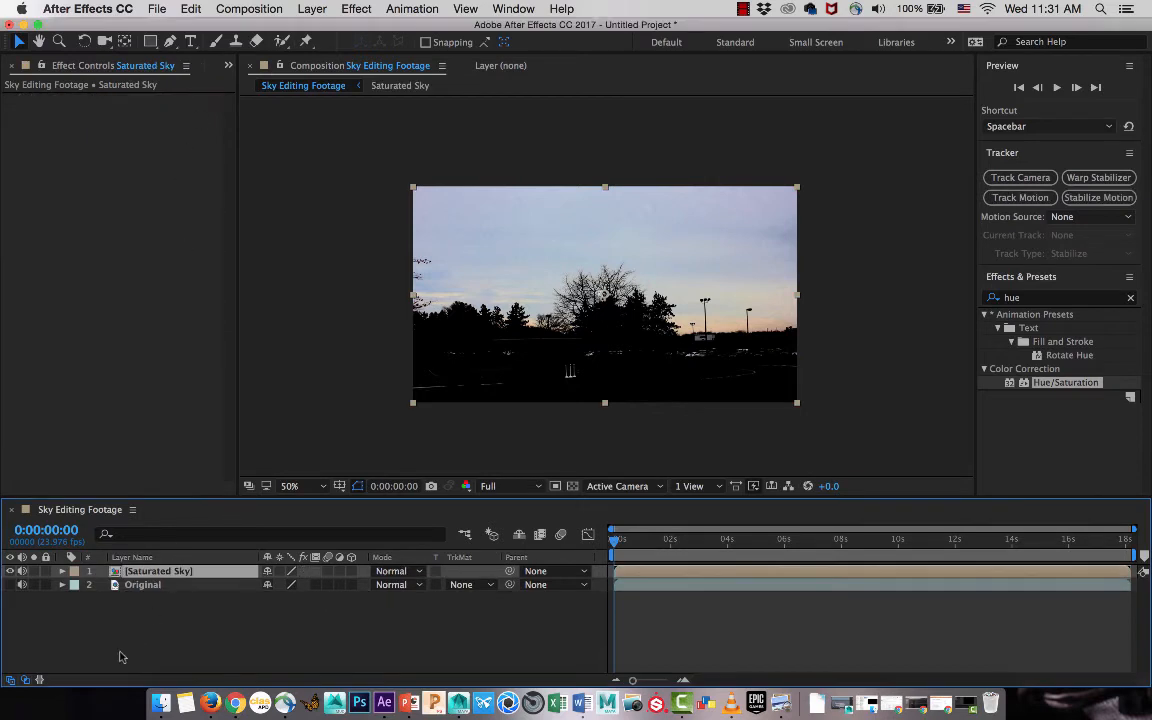
left_click(10, 585)
left_click(142, 585)
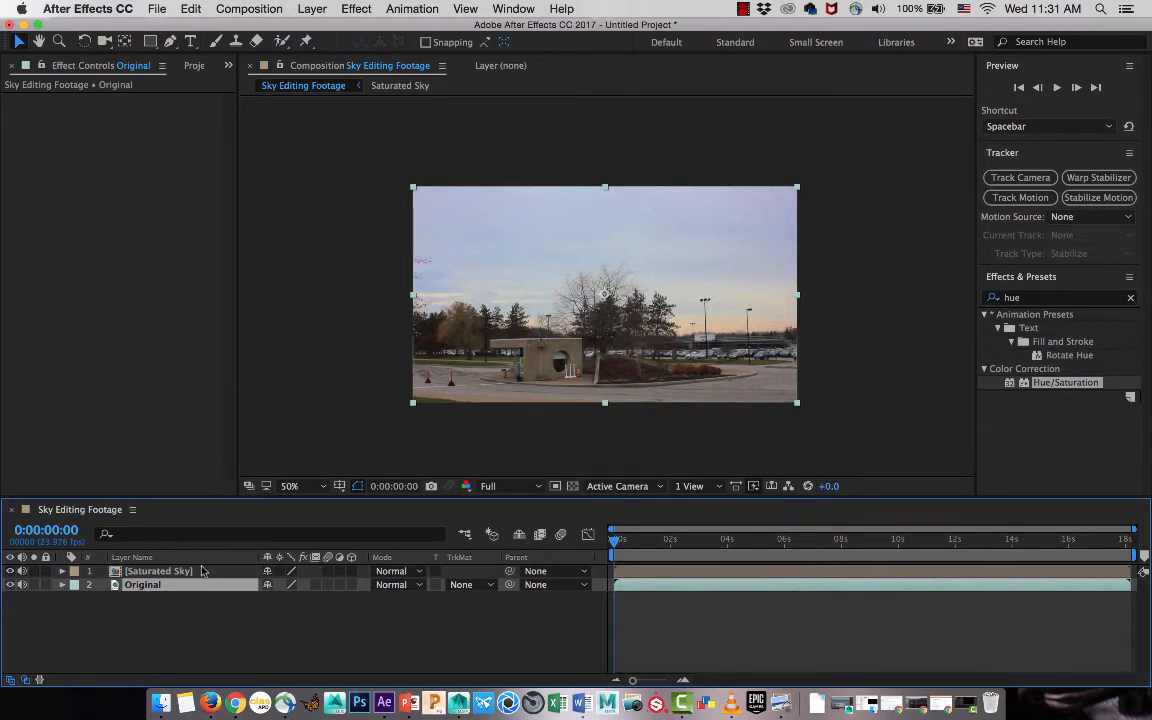
- Try the Multiply blending mode on the Mask layer inside the Saturated Sky composition and check it in Sky Editing Footage
double_click(262, 571)
left_click(398, 571)
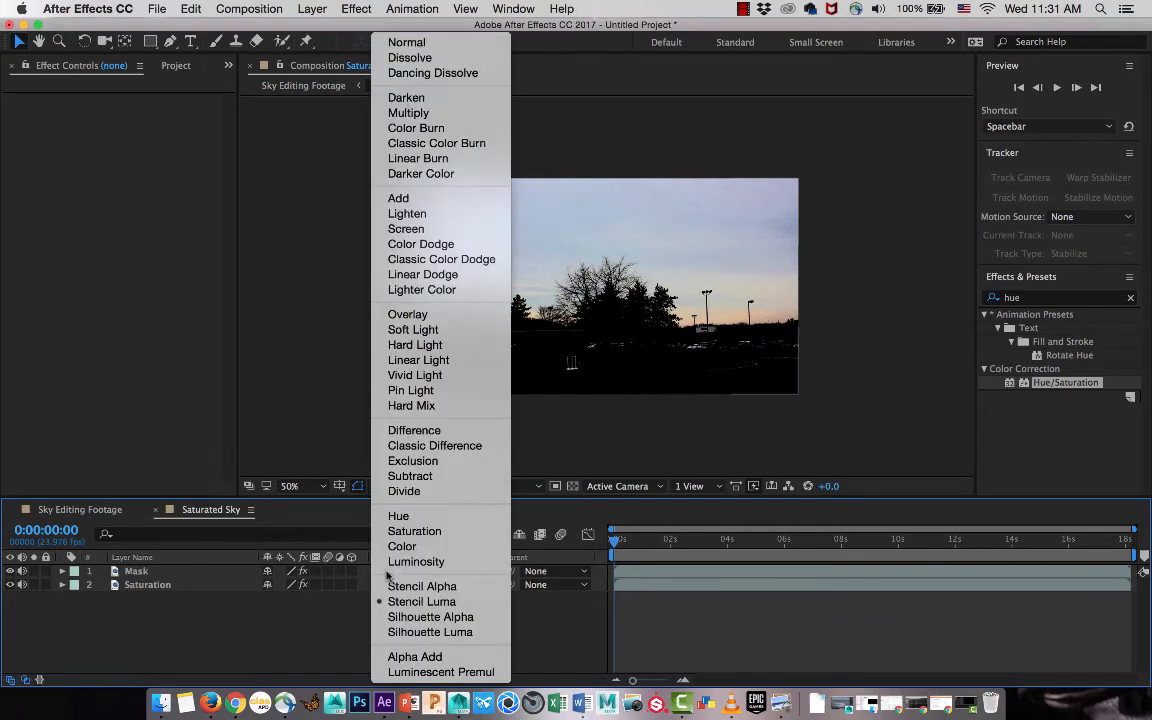
left_click(463, 113)
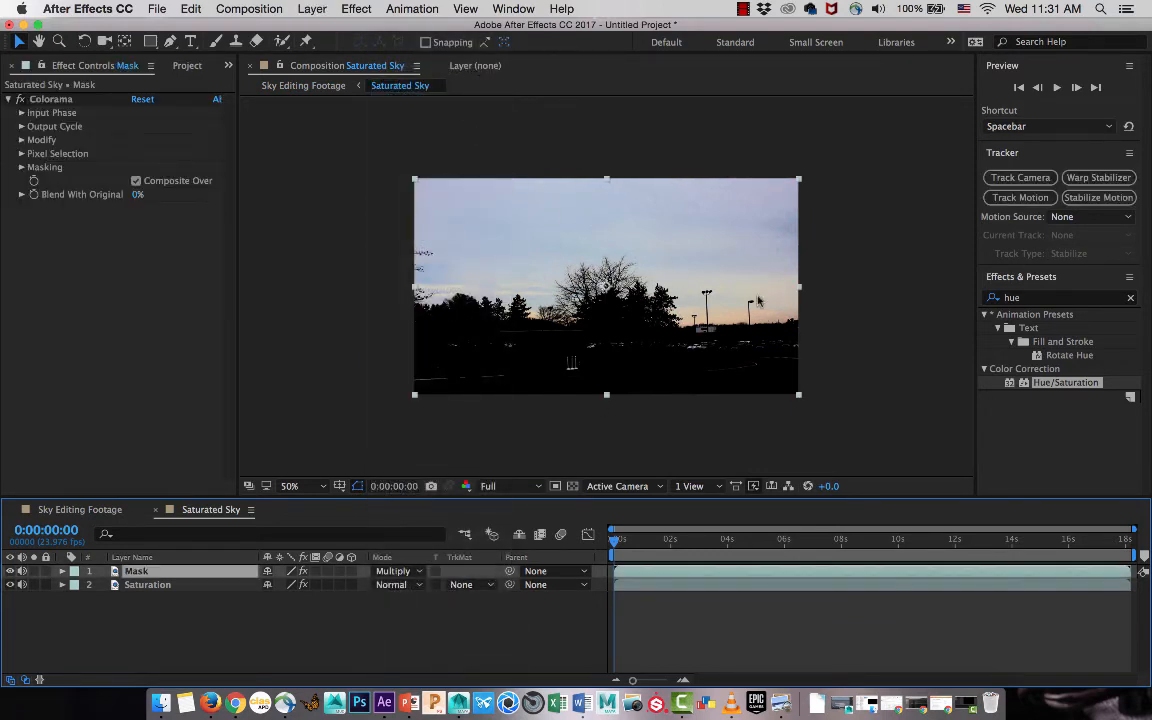
left_click(874, 290)
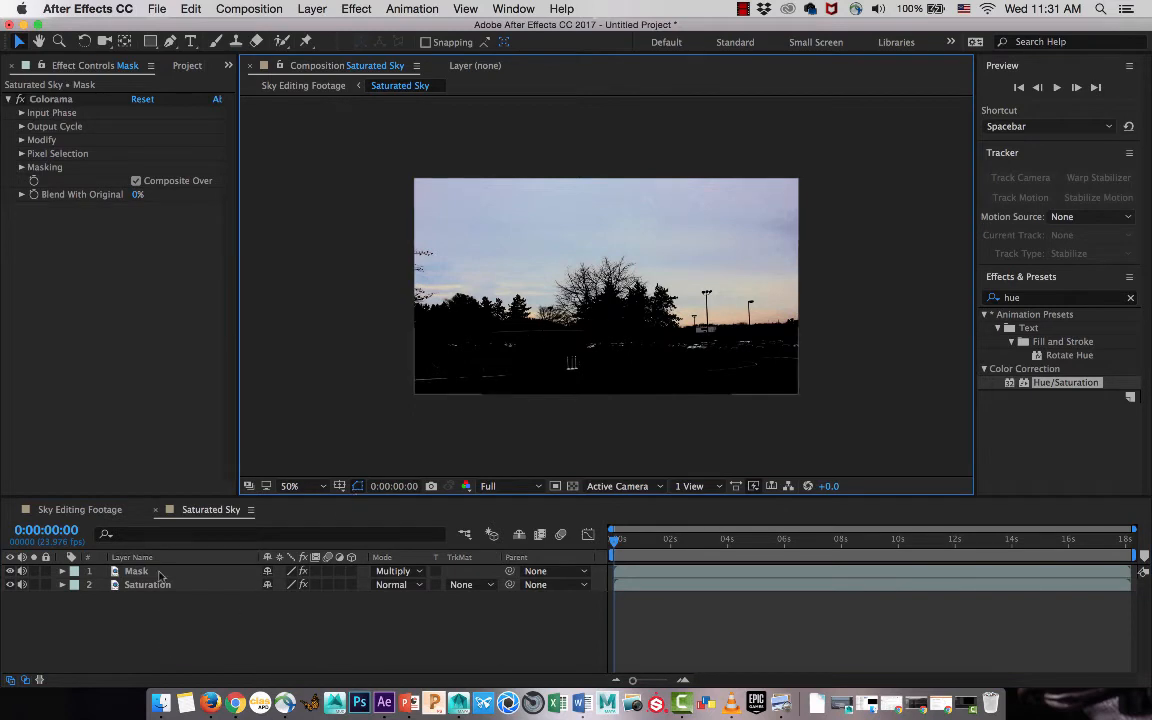
left_click(106, 512)
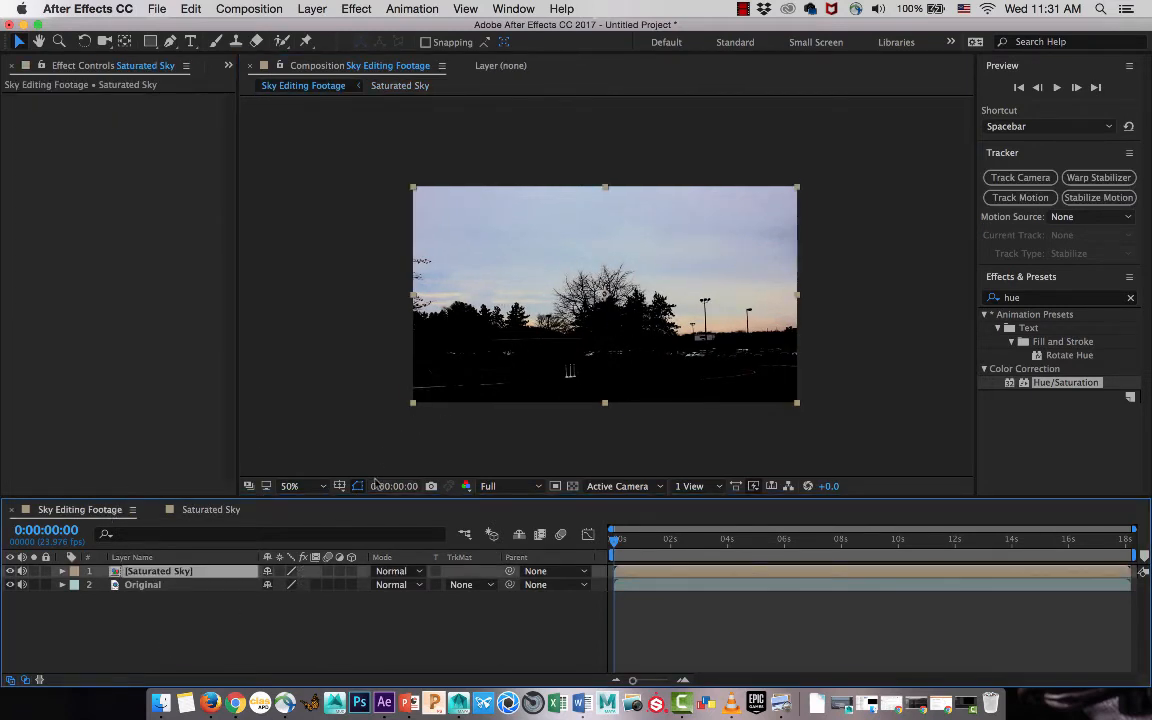
- Restore Stencil Luma on the Mask layer inside Saturated Sky and return to the Sky Editing Footage composition
left_click(211, 510)
left_click(390, 571)
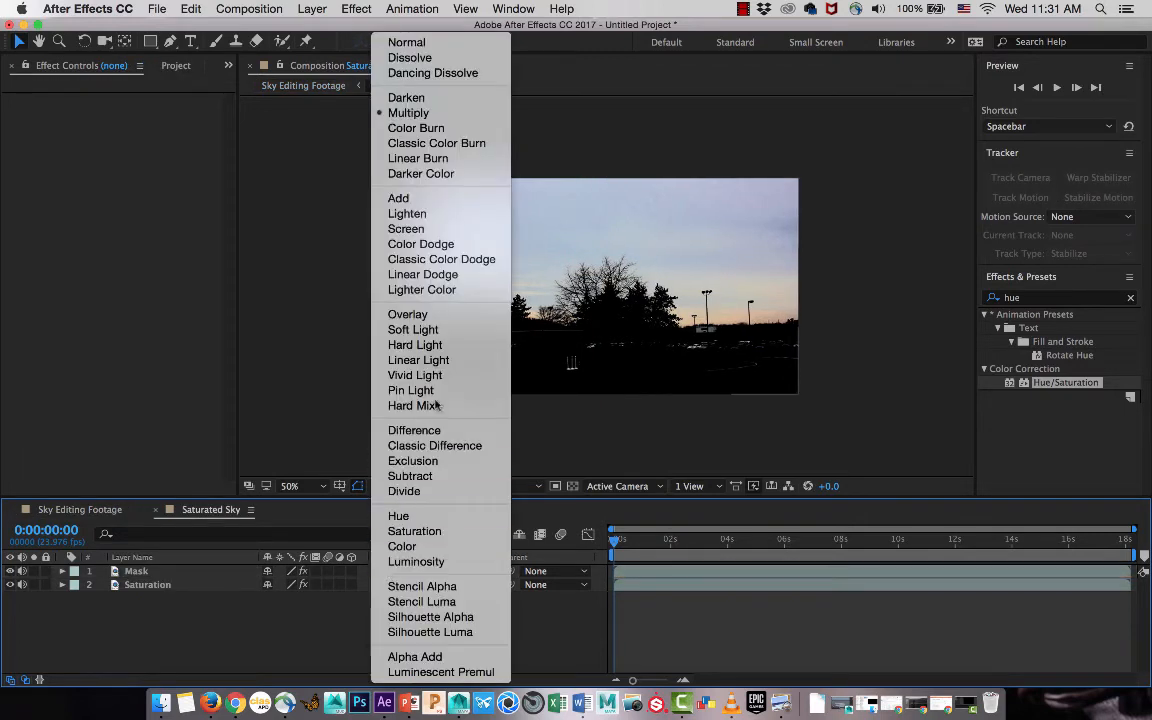
left_click(414, 602)
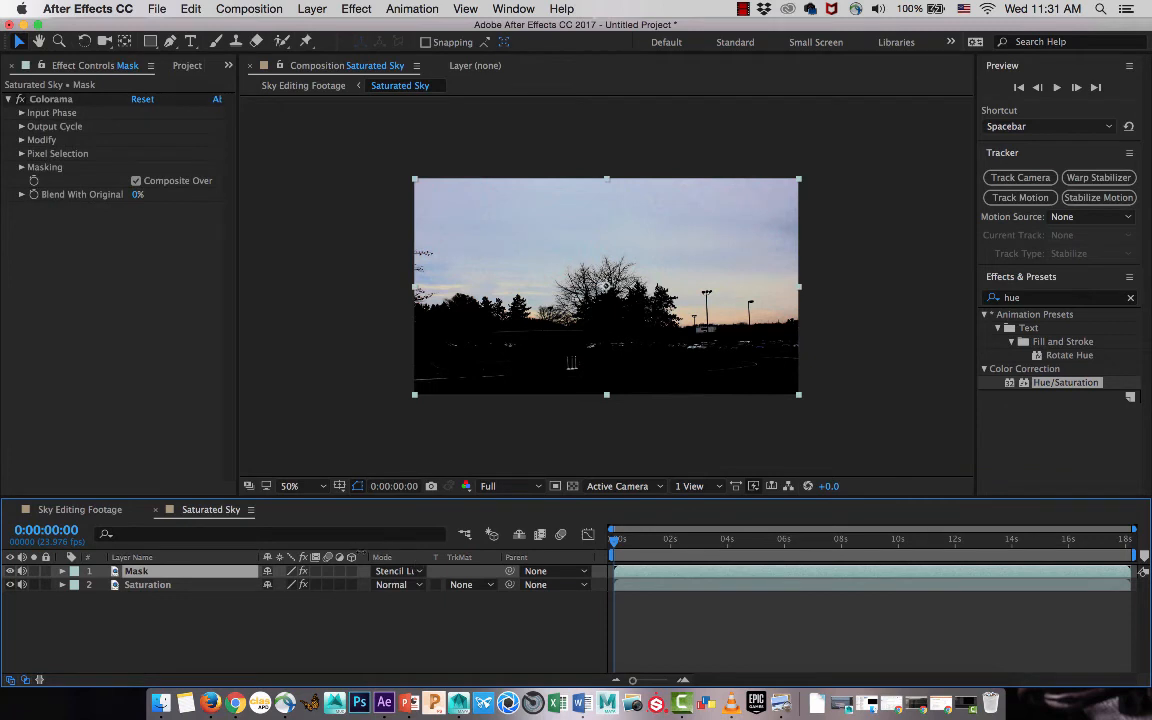
left_click(90, 510)
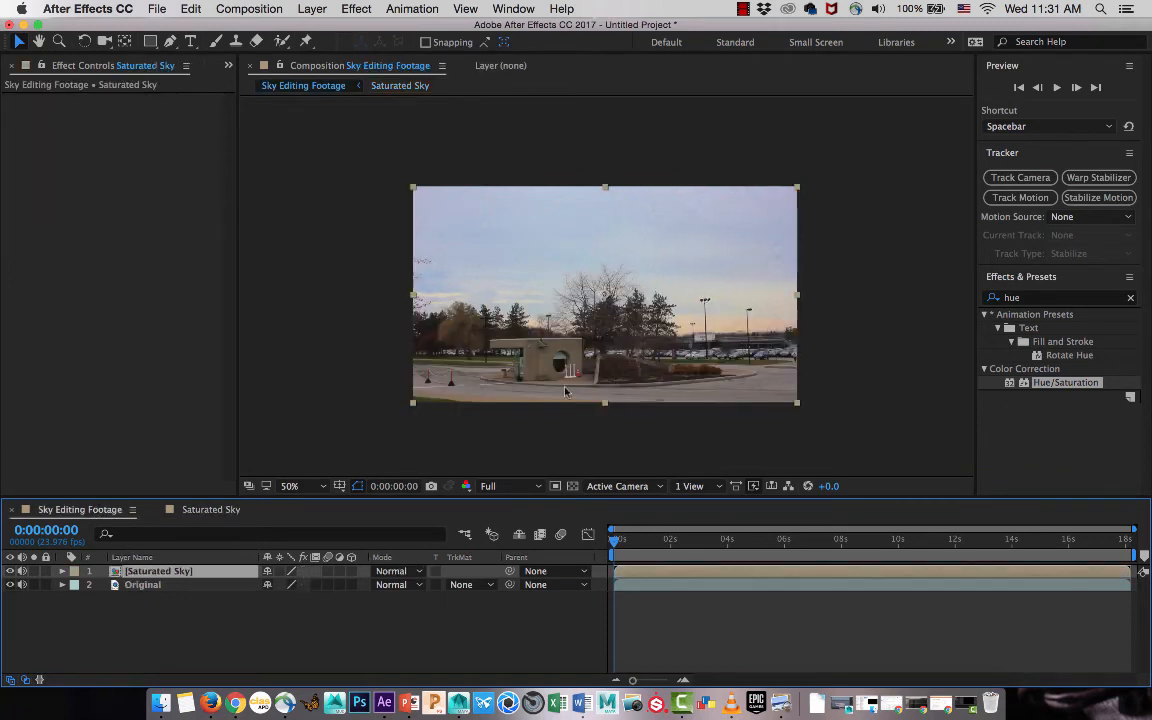
- Try the Multiply blending mode on the Saturated Sky layer and inspect the bare tree's branches up close
left_click(373, 625)
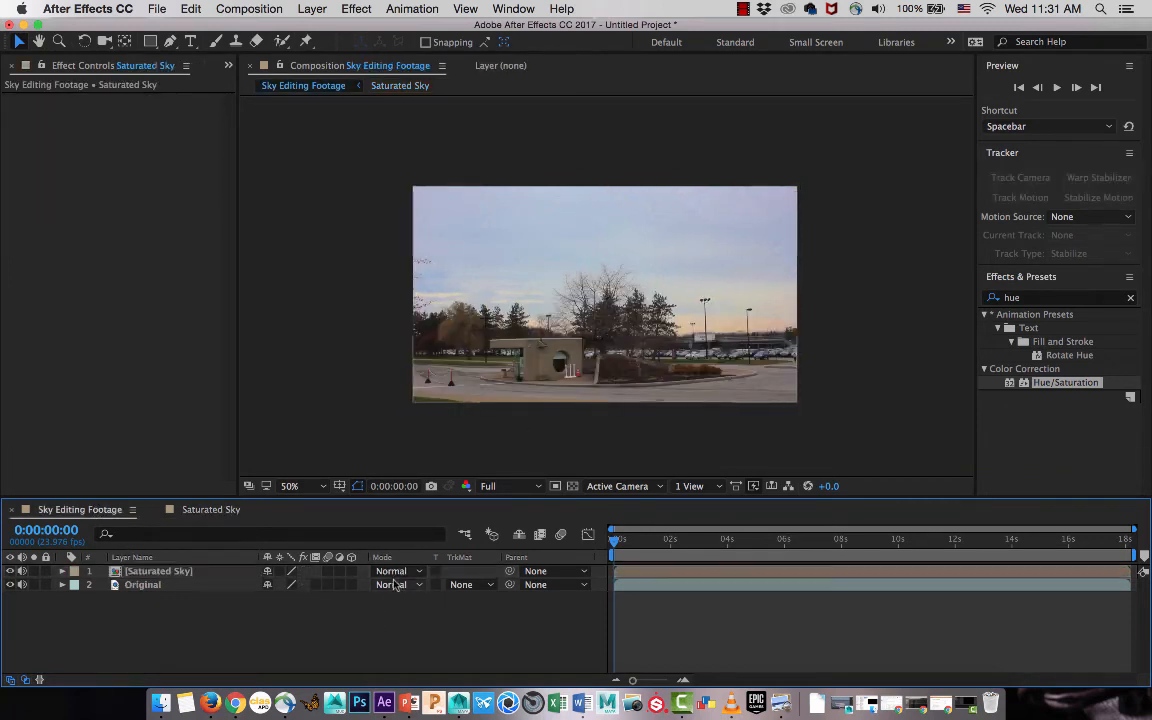
left_click(395, 577)
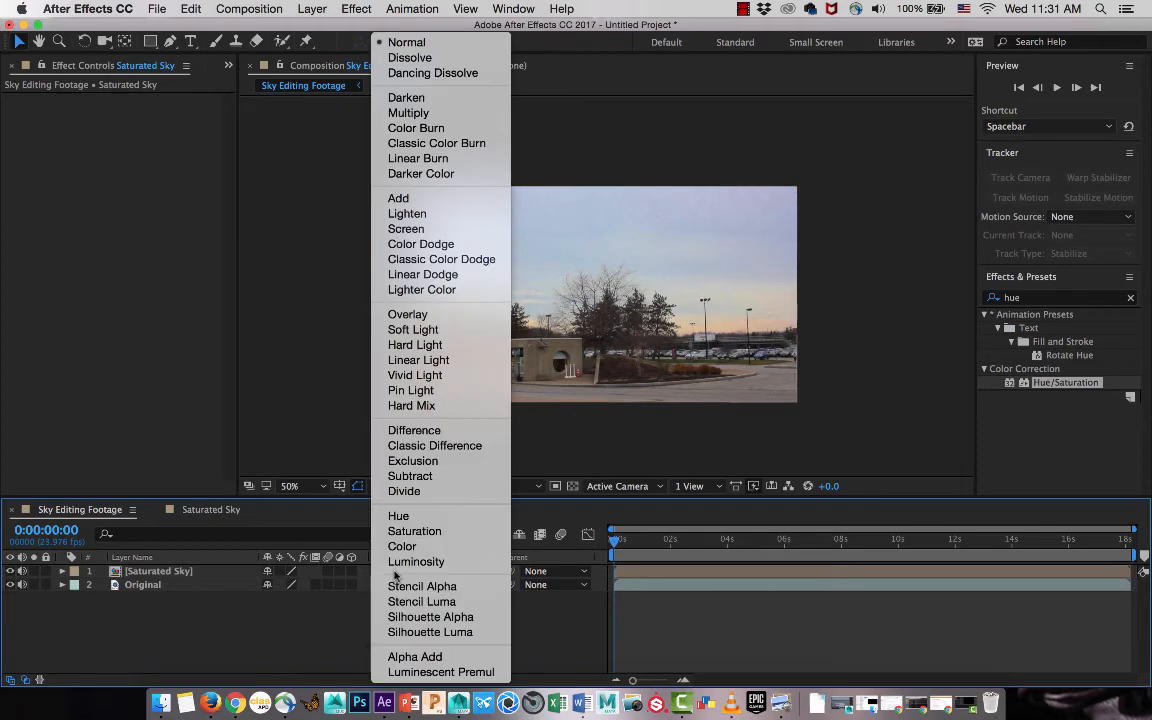
left_click(395, 115)
scroll(557, 237, "up", 2)
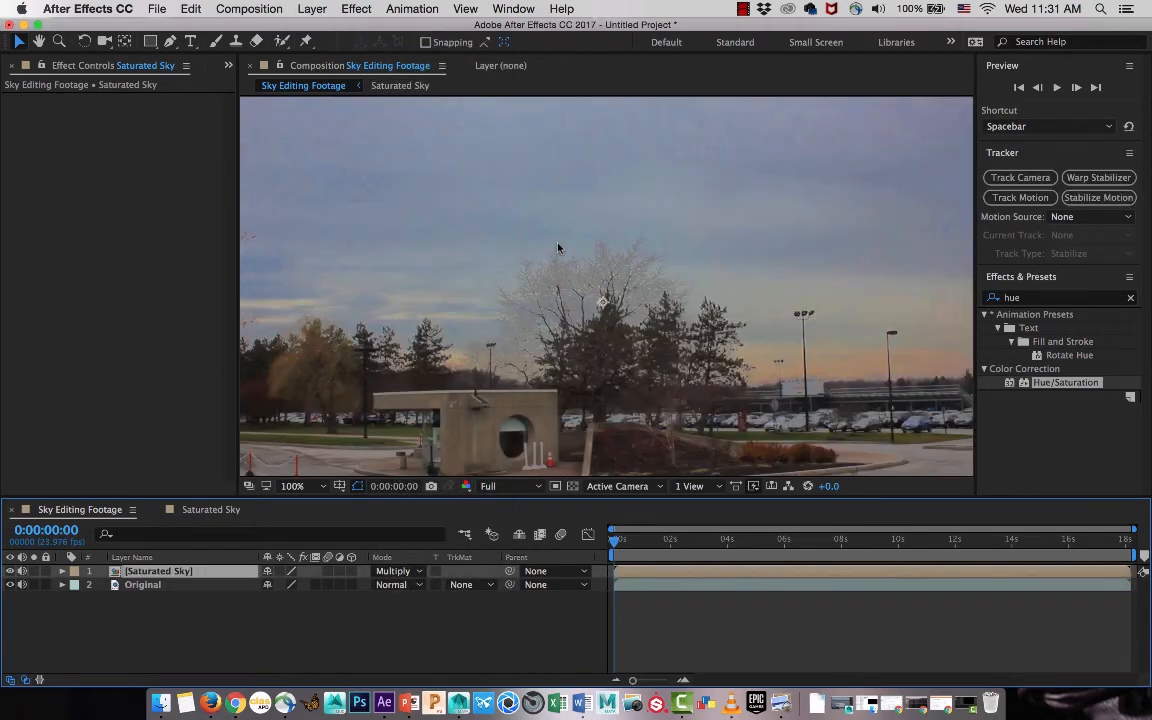
scroll(610, 268, "up", 2)
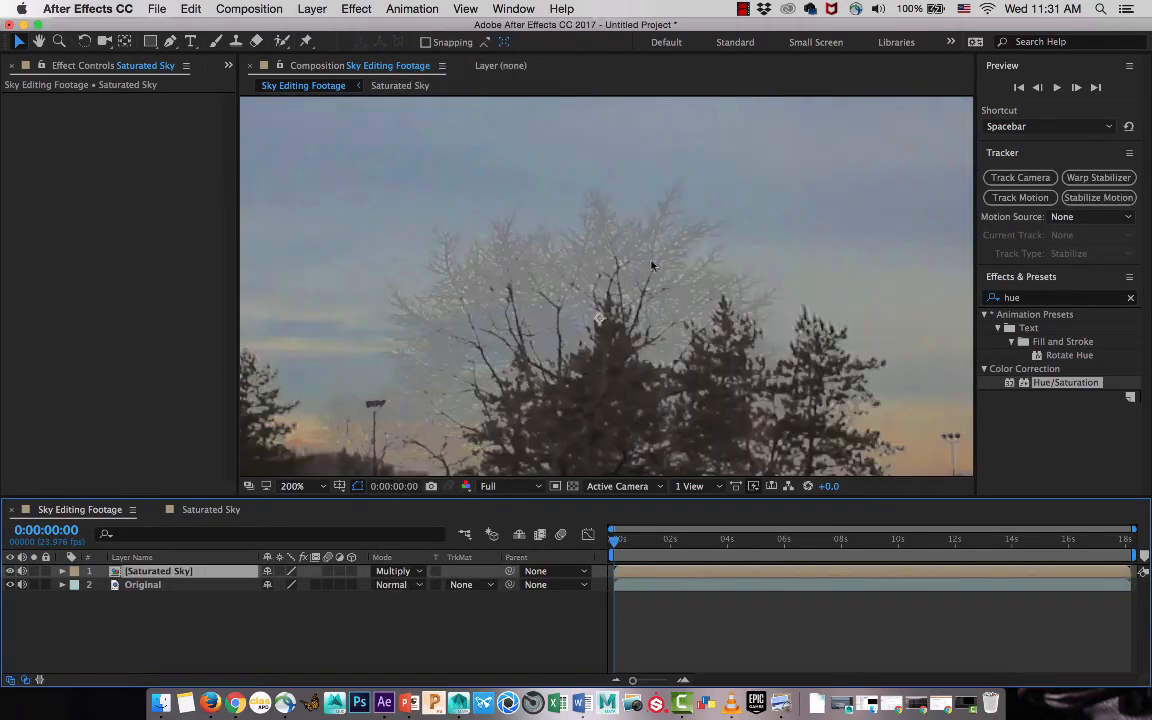
scroll(618, 262, "down", 4)
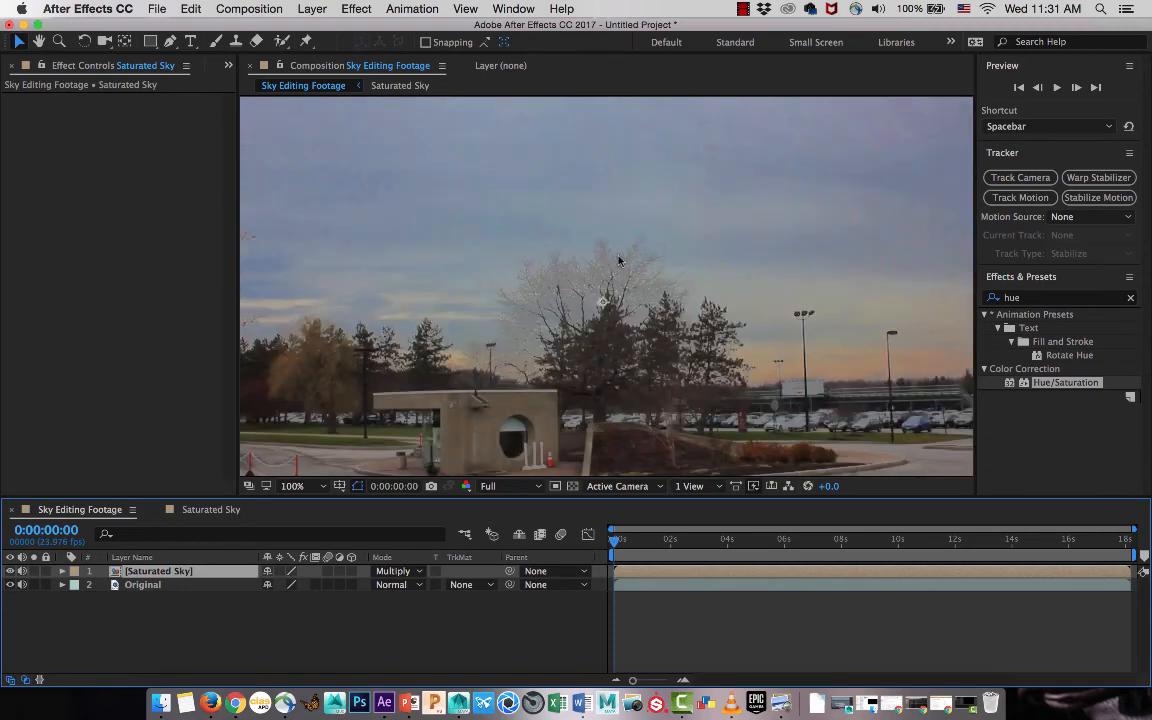
- Set the Saturated Sky layer's blending mode back to Normal and deselect the layer
left_click(395, 571)
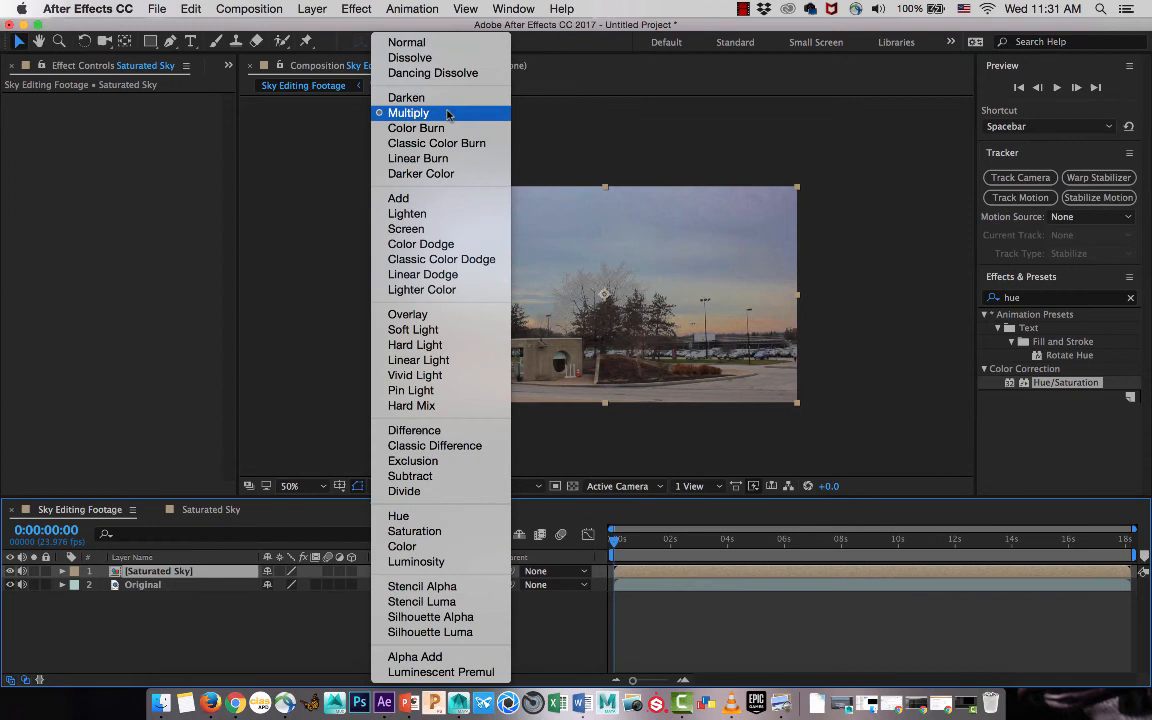
left_click(450, 43)
left_click(220, 613)
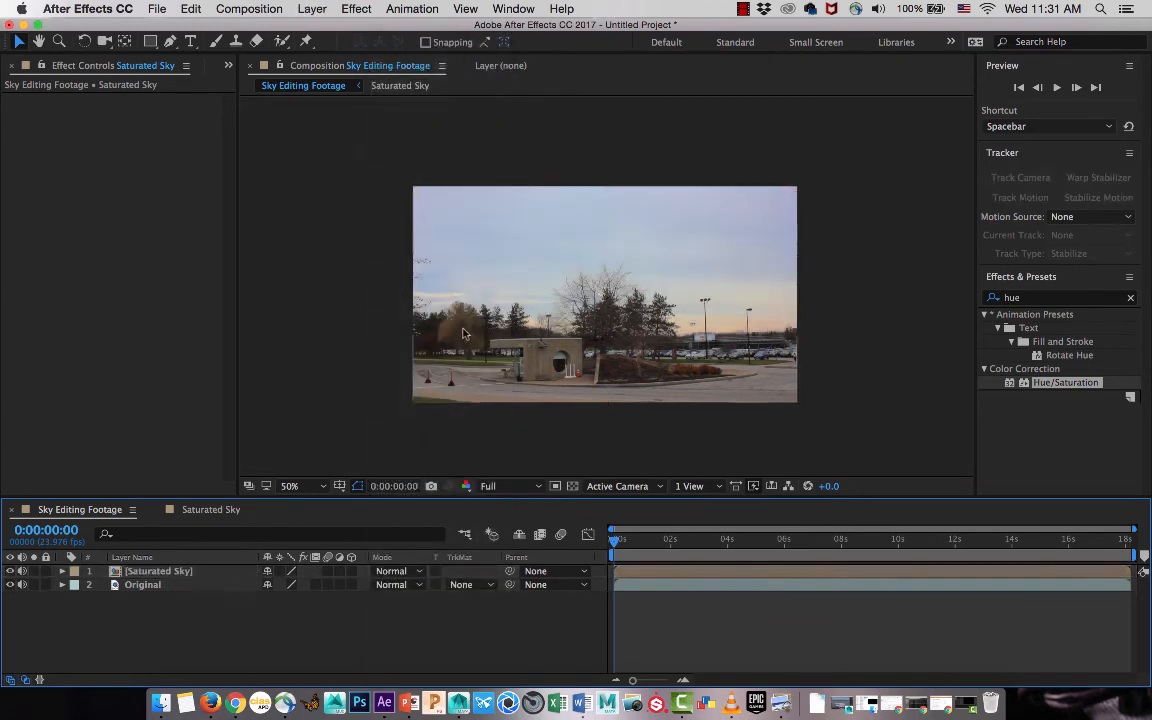
- Duplicate the Saturated Sky layer and set the upper copy's blending mode to Multiply
left_click(172, 575)
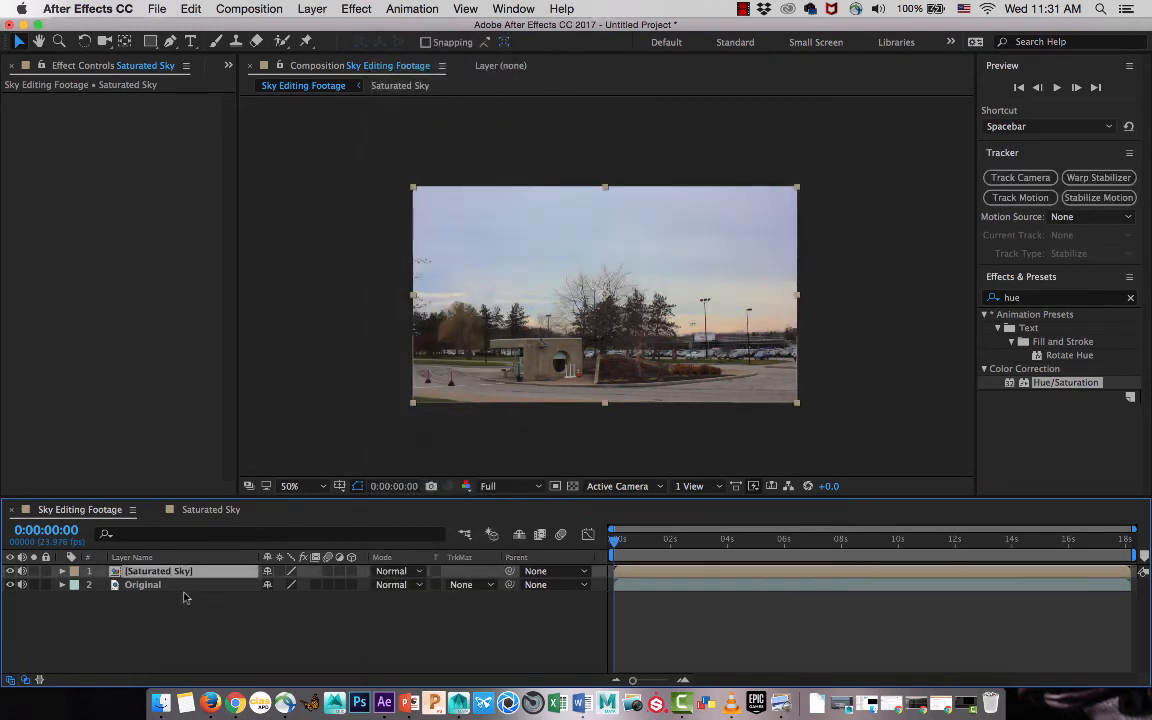
key("super+d")
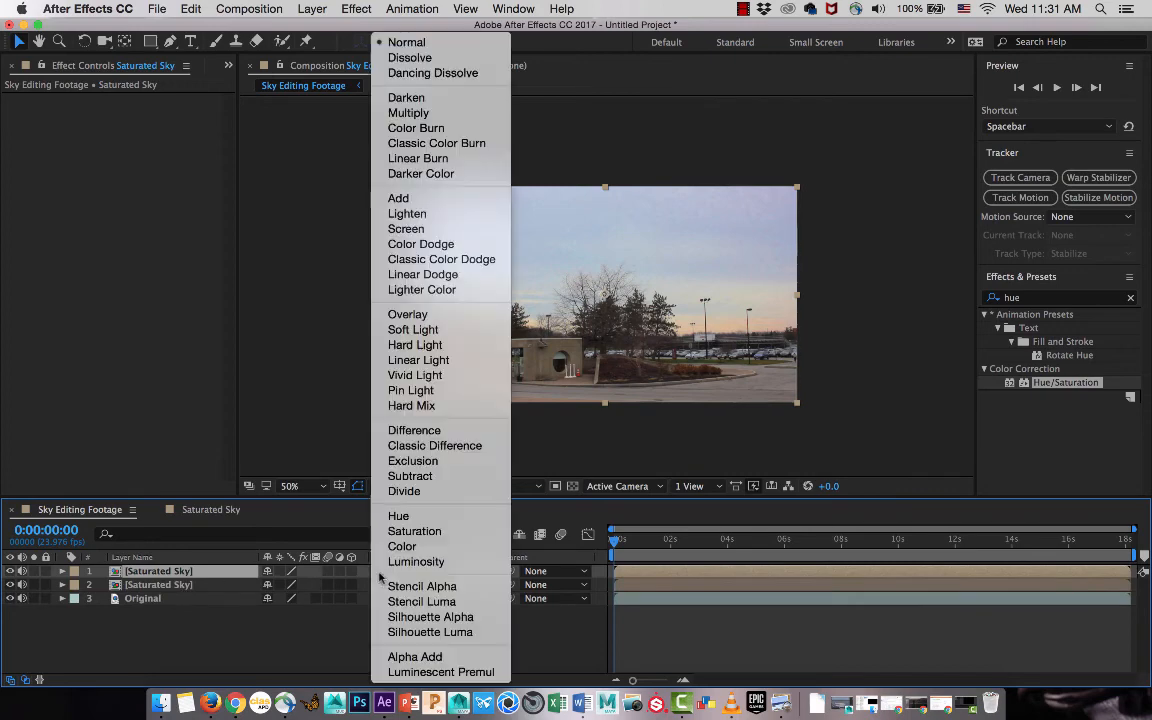
left_click(396, 571)
left_click(503, 119)
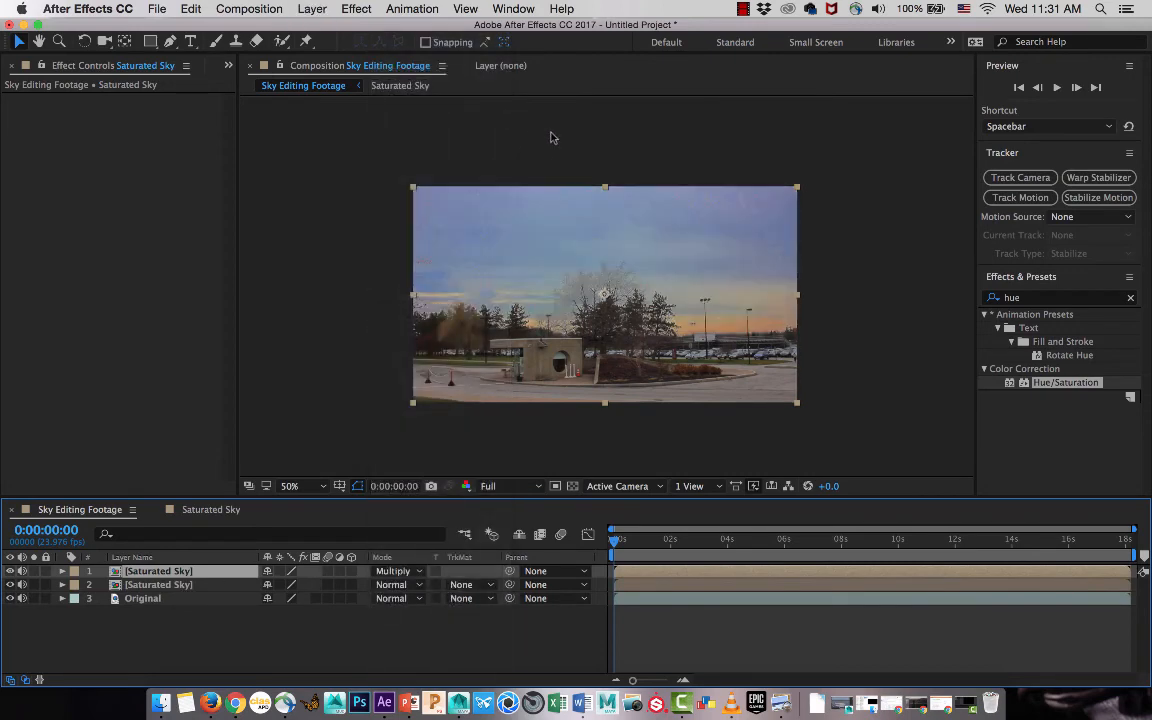
- Inspect the sky and tree up close and lower the upper Saturated Sky copy's opacity to 39%
scroll(564, 222, "up", 2)
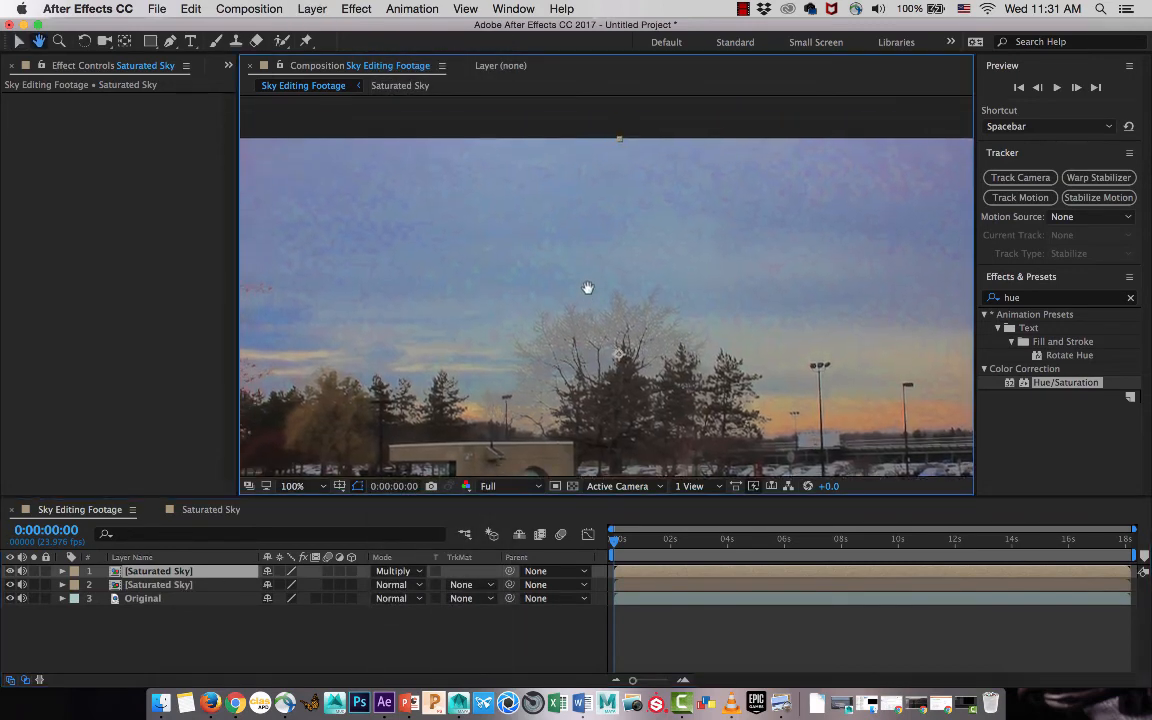
left_click_drag(585, 246, 543, 226)
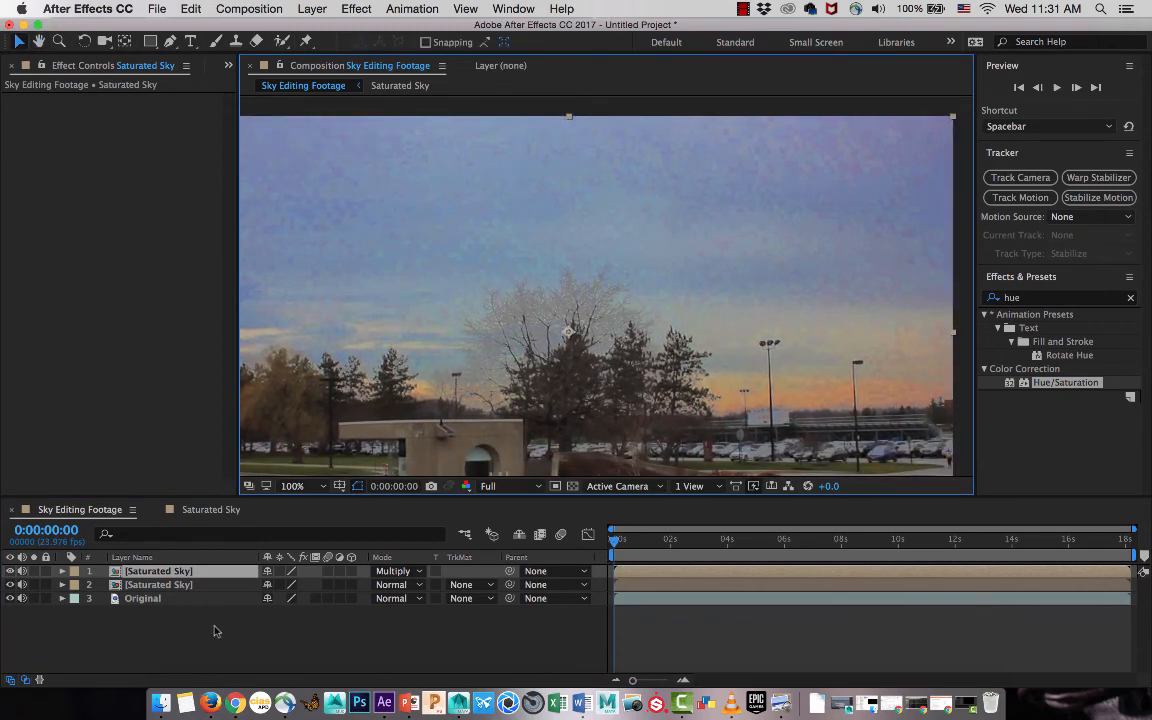
key("t")
left_click_drag(274, 584, 237, 585)
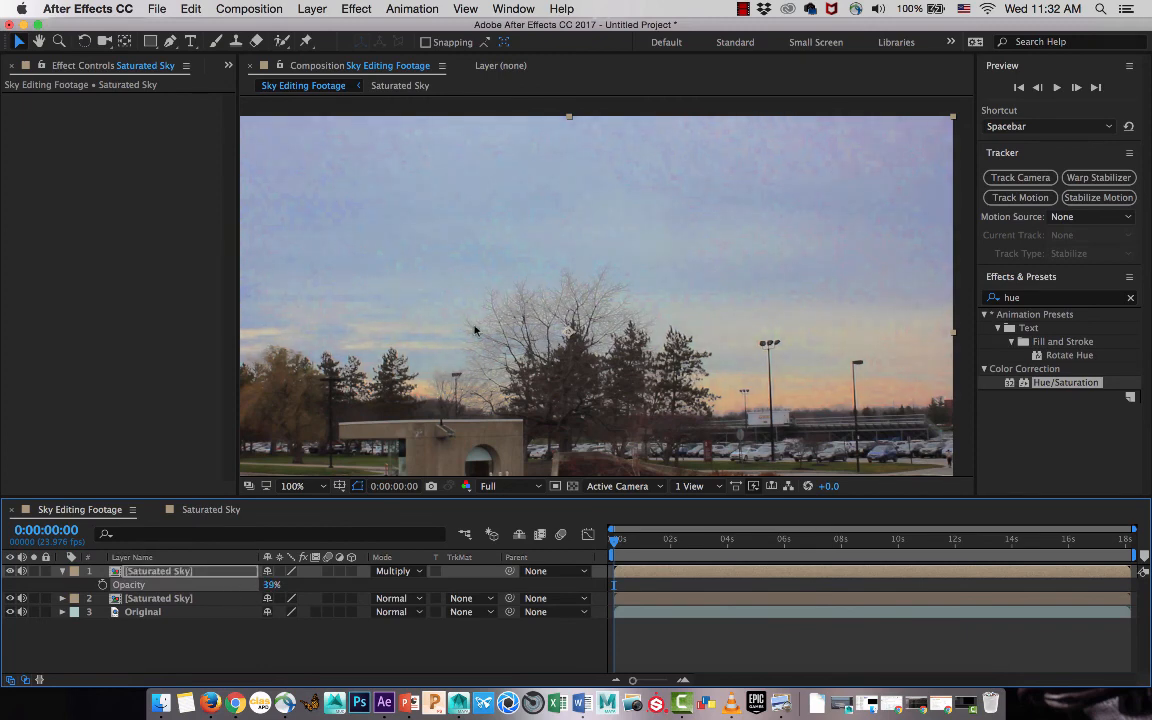
- Open the Saturated Sky precomp and set the Saturation layer's Hue/Saturation Master Saturation to 57
key("comma")
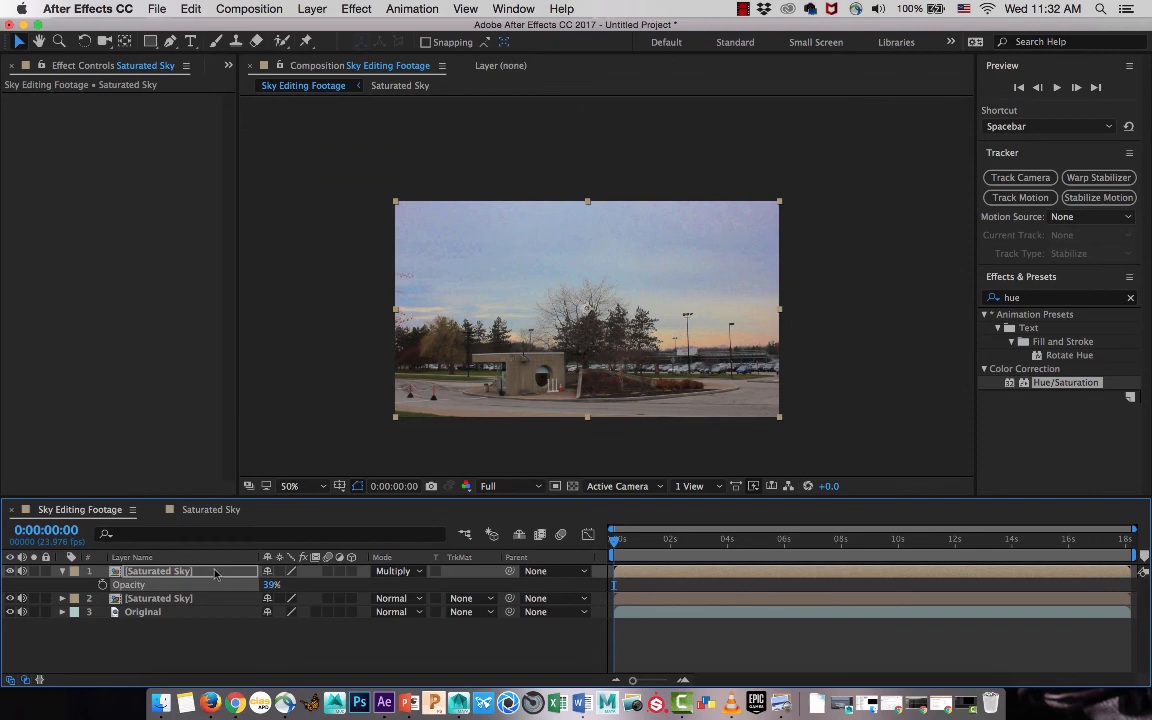
double_click(214, 574)
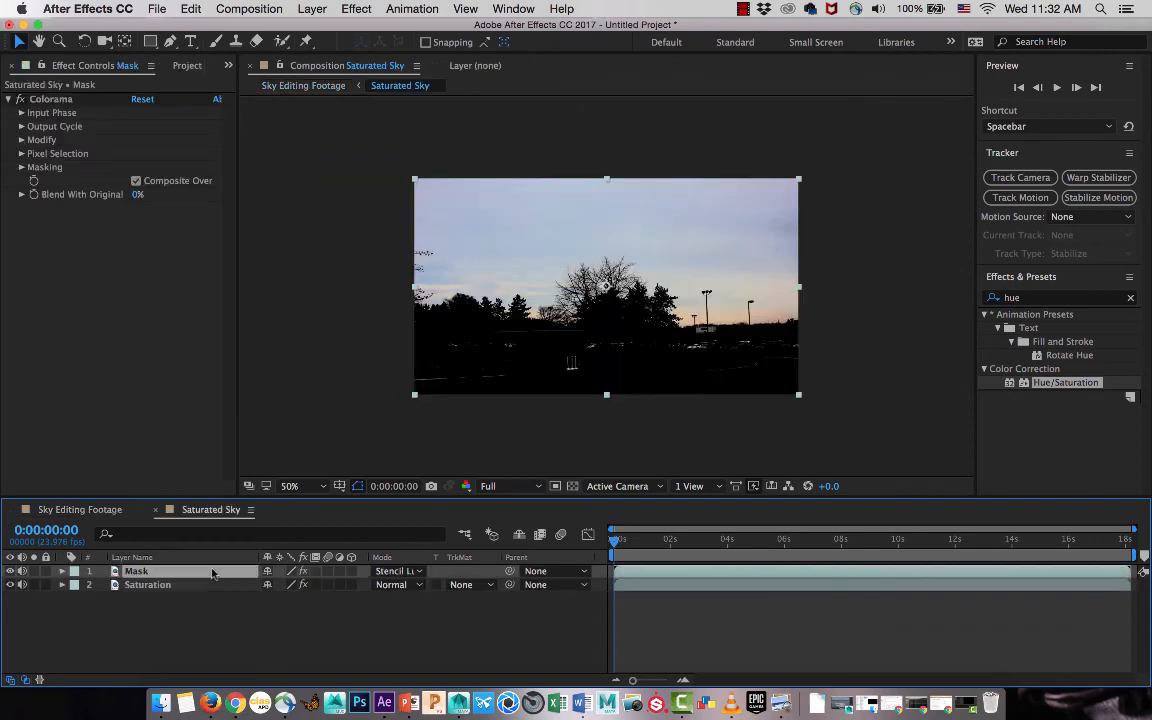
left_click(150, 585)
left_click(171, 246)
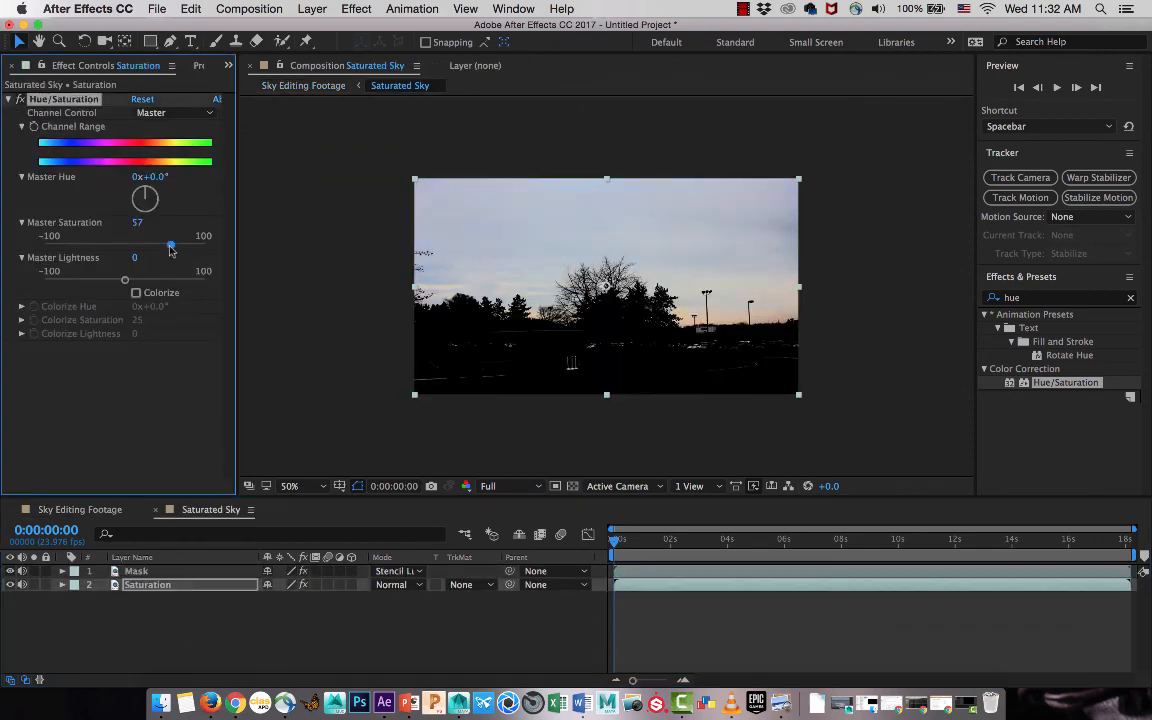
- Return to the Sky Editing Footage composition, inspect the sky and tree up close, and deselect the layer
left_click(88, 510)
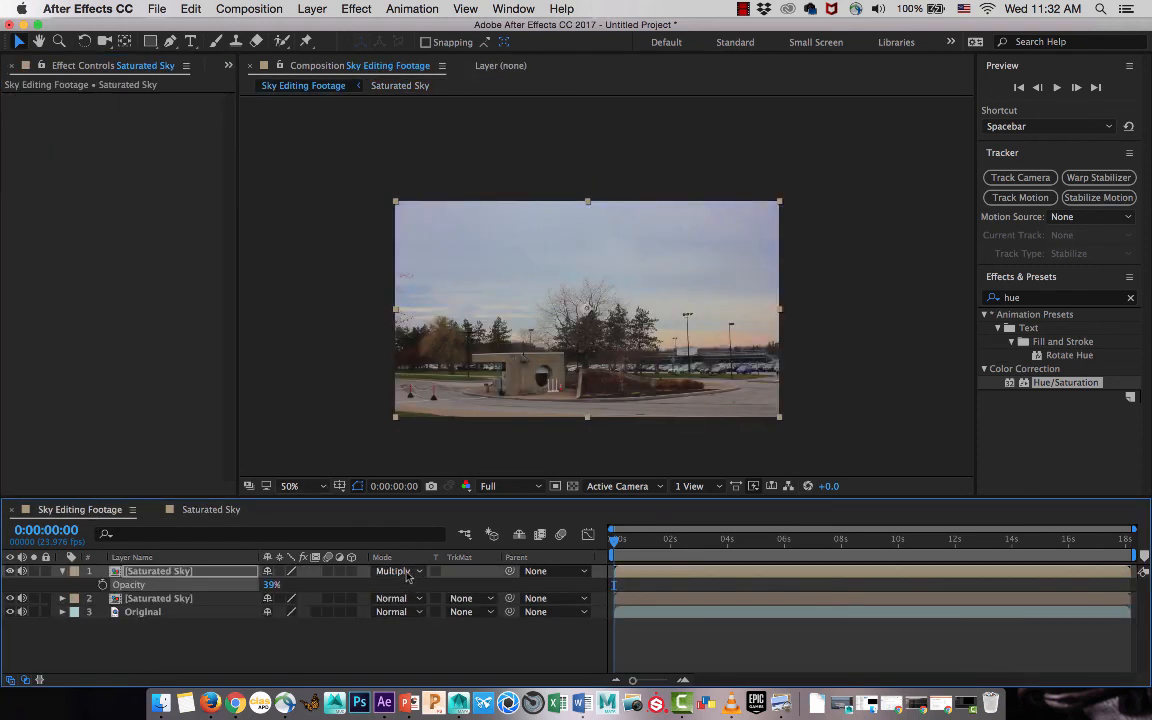
scroll(522, 331, "down", 1)
scroll(522, 331, "up", 4)
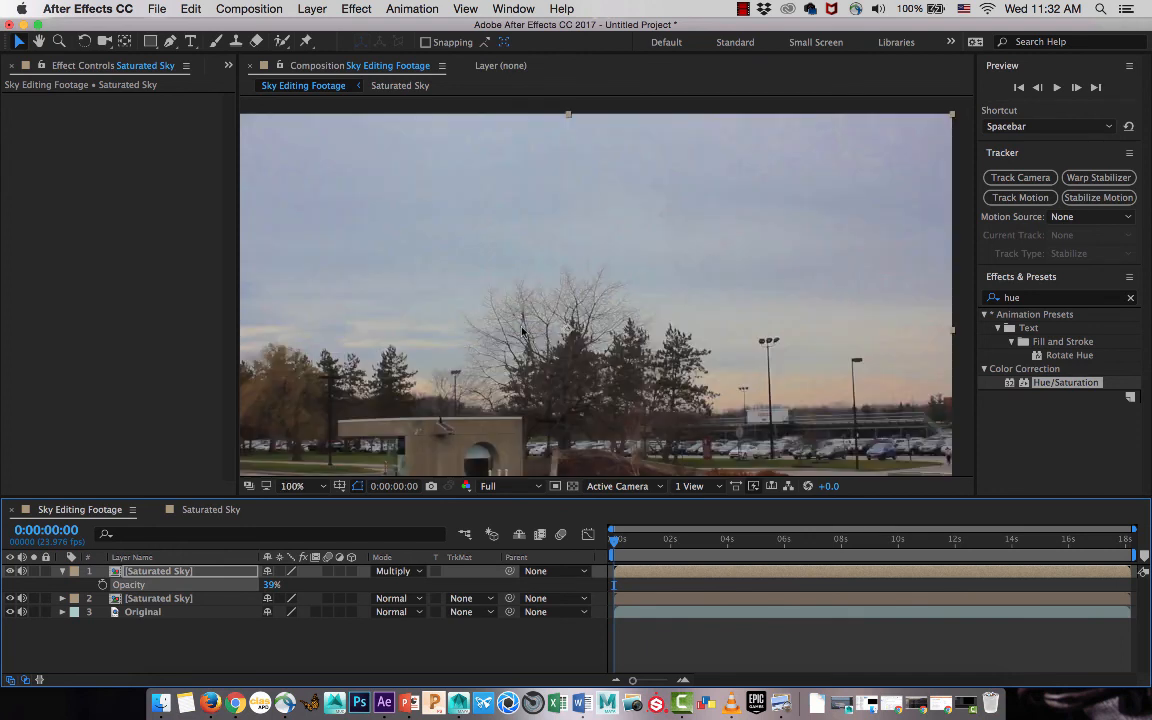
scroll(522, 328, "down", 3)
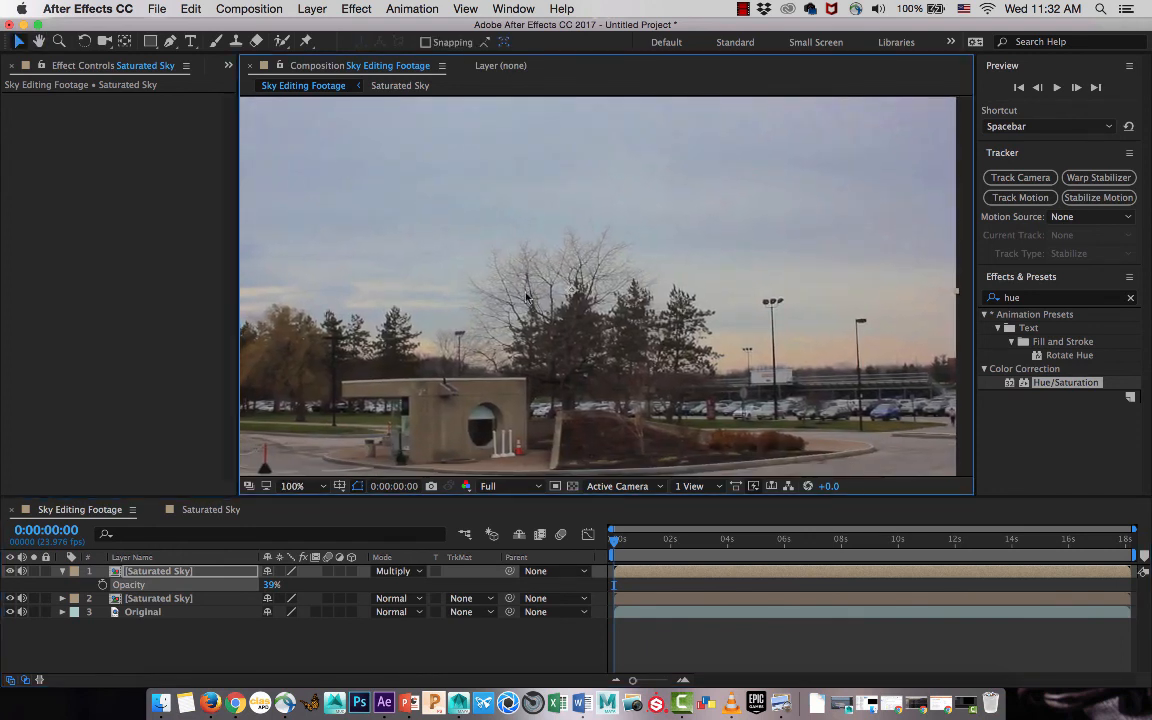
left_click(371, 361)
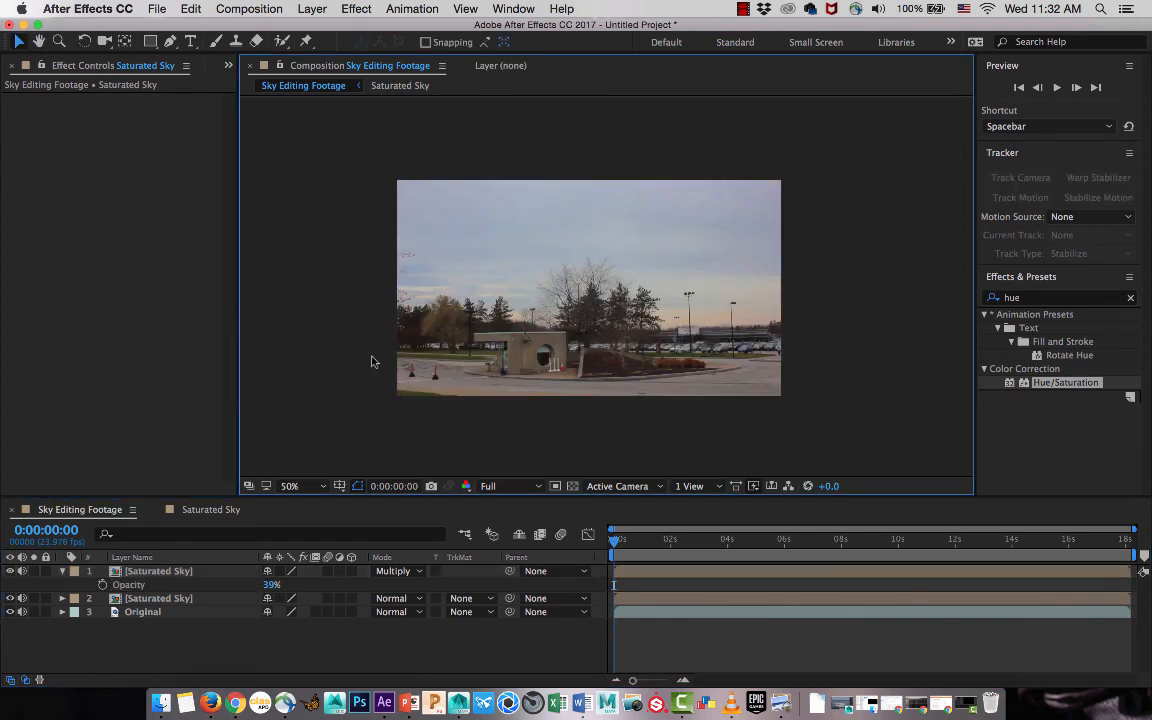